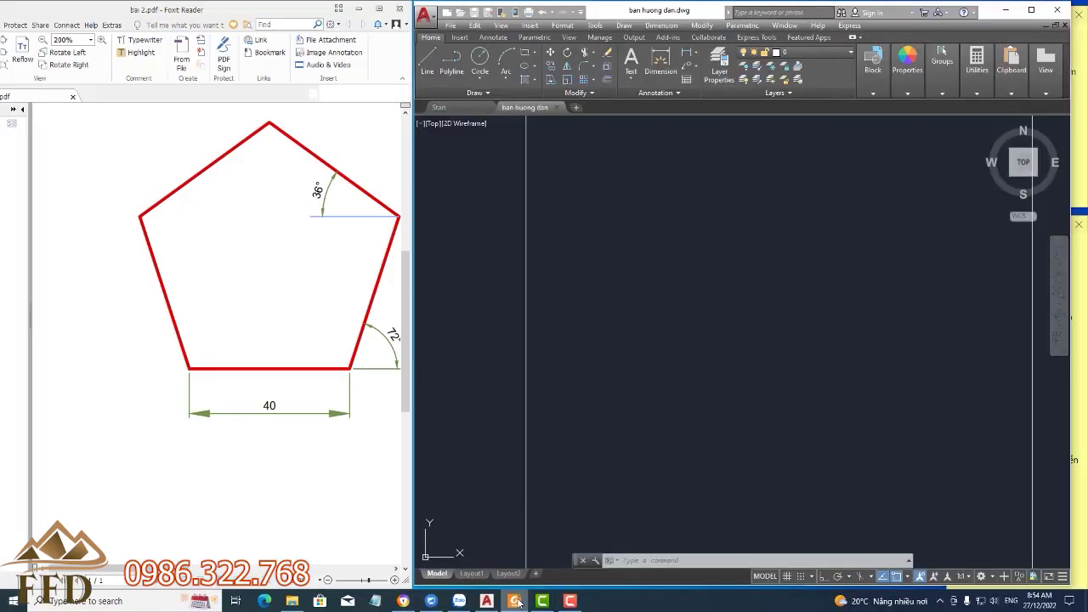
# Enlarge the PDF exercise to 300% and restore Foxit so AutoCAD shows alongside.
pyautogui.click(383, 17)
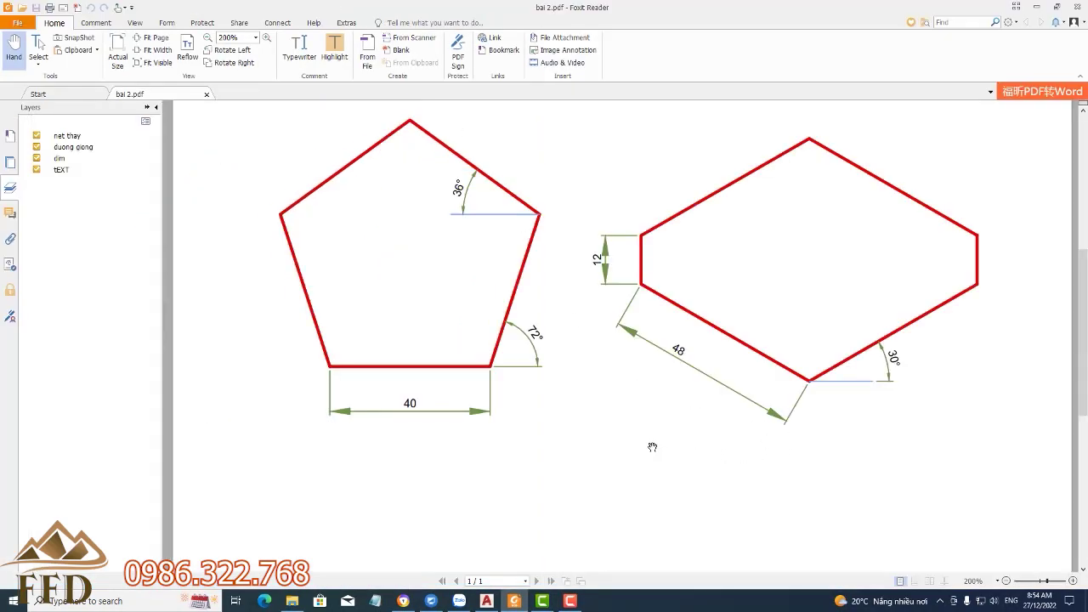
pyautogui.keyDown('ctrl'); pyautogui.scroll(1, 316, 136); pyautogui.keyUp('ctrl')
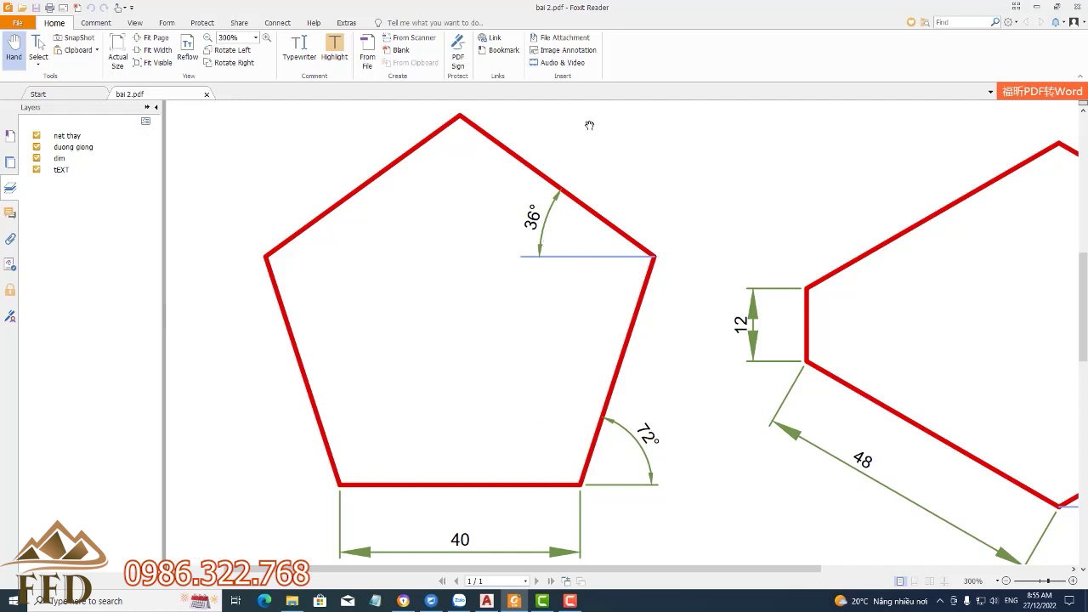
pyautogui.click(1057, 7)
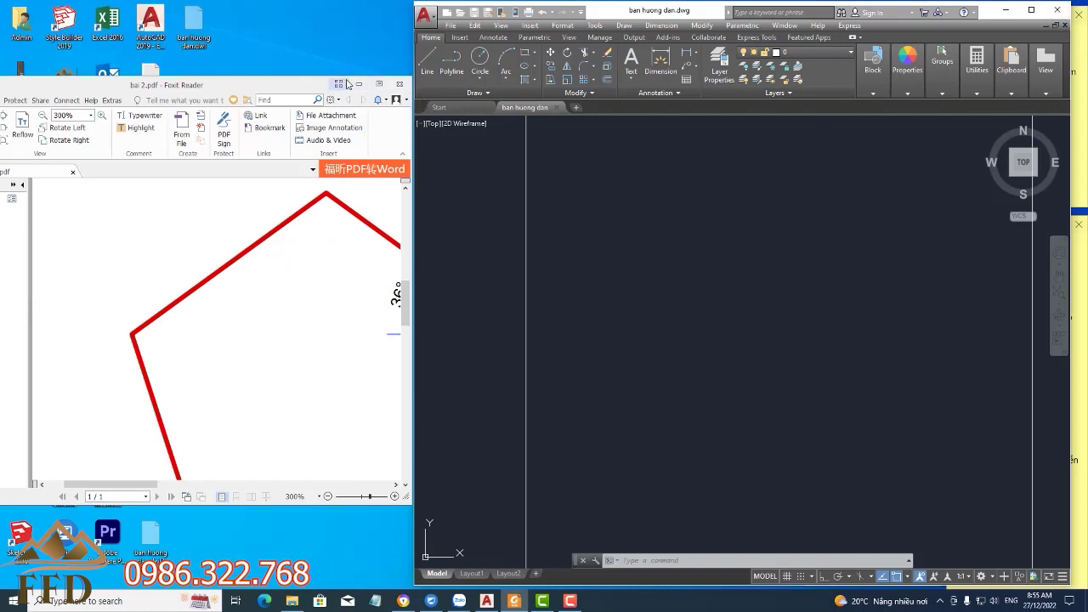
# Stretch Foxit Reader to full screen height on the left and zoom the exercise out to 150%.
pyautogui.moveTo(320, 77); pyautogui.dragTo(315, 6)
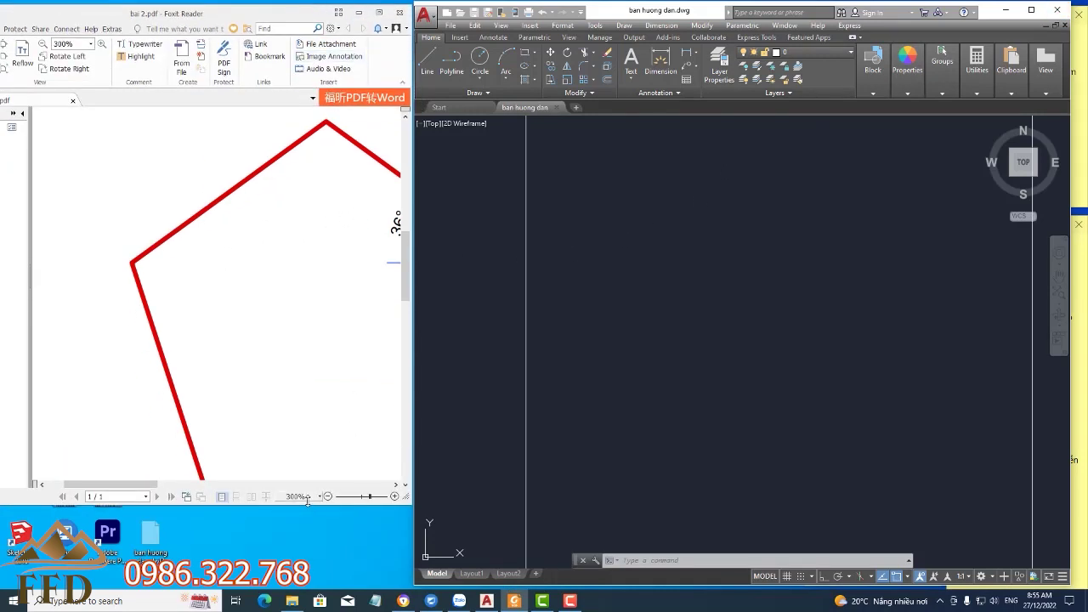
pyautogui.doubleClick(307, 503)
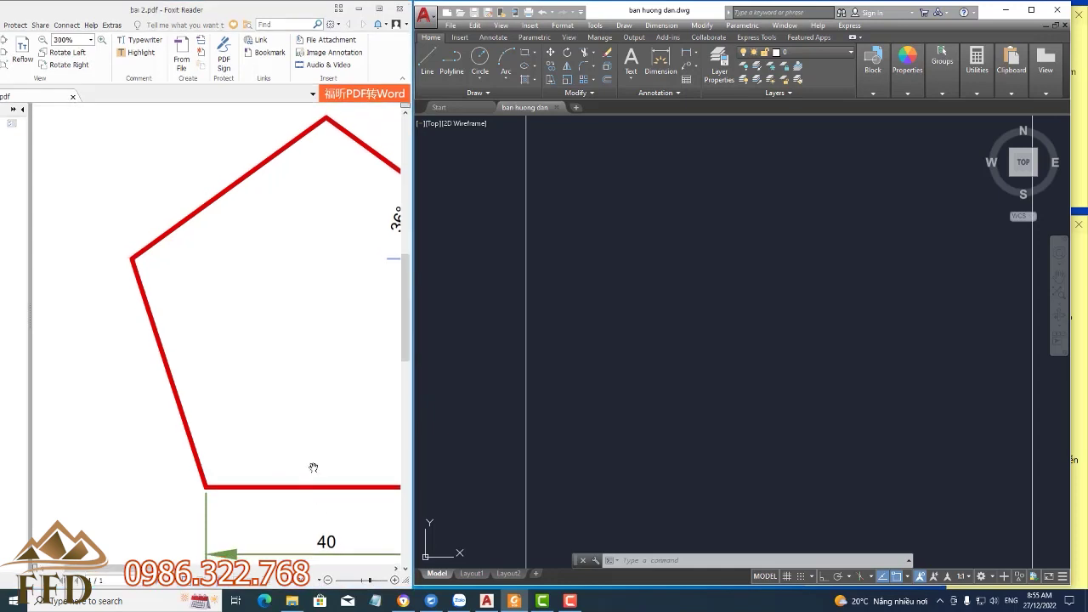
pyautogui.keyDown('ctrl'); pyautogui.scroll(-3, 272, 451); pyautogui.keyUp('ctrl')
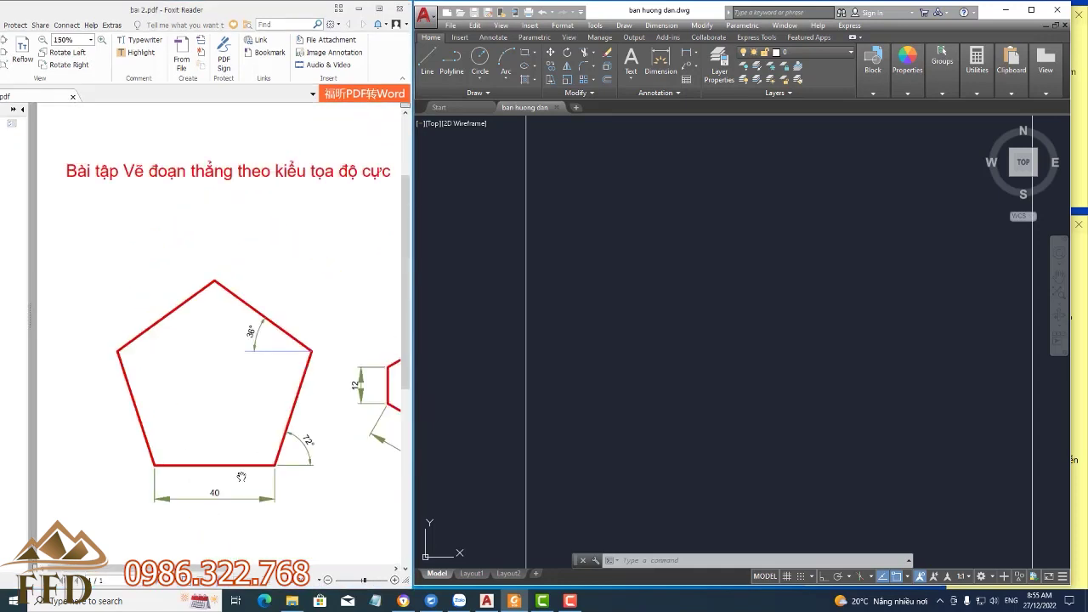
pyautogui.click(651, 388)
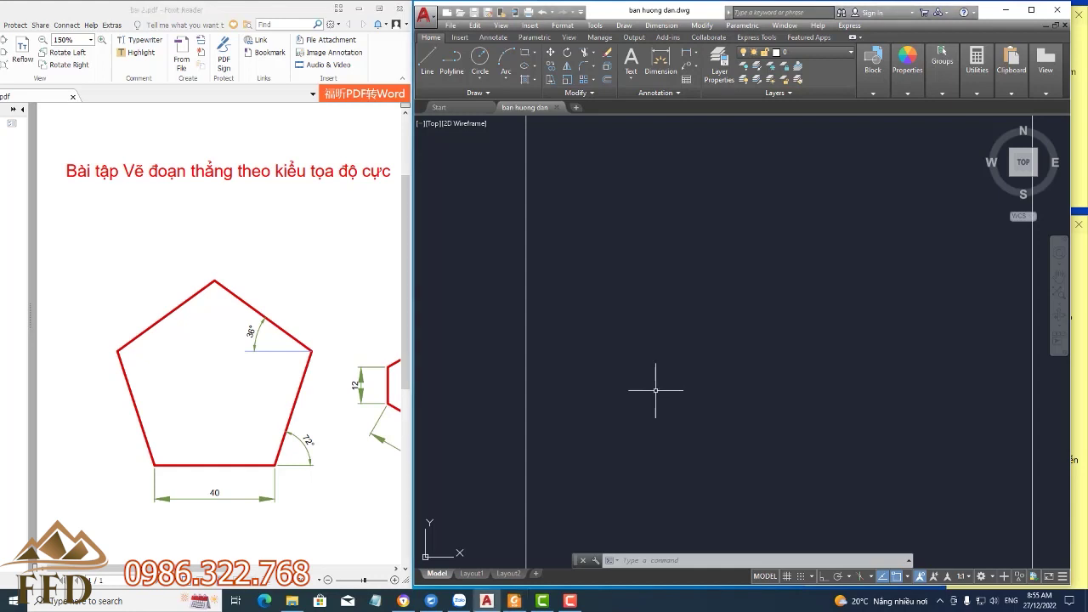
# Draw a 40-unit horizontal line with Ortho on and pan it into view.
pyautogui.write('l')
pyautogui.press('Return')
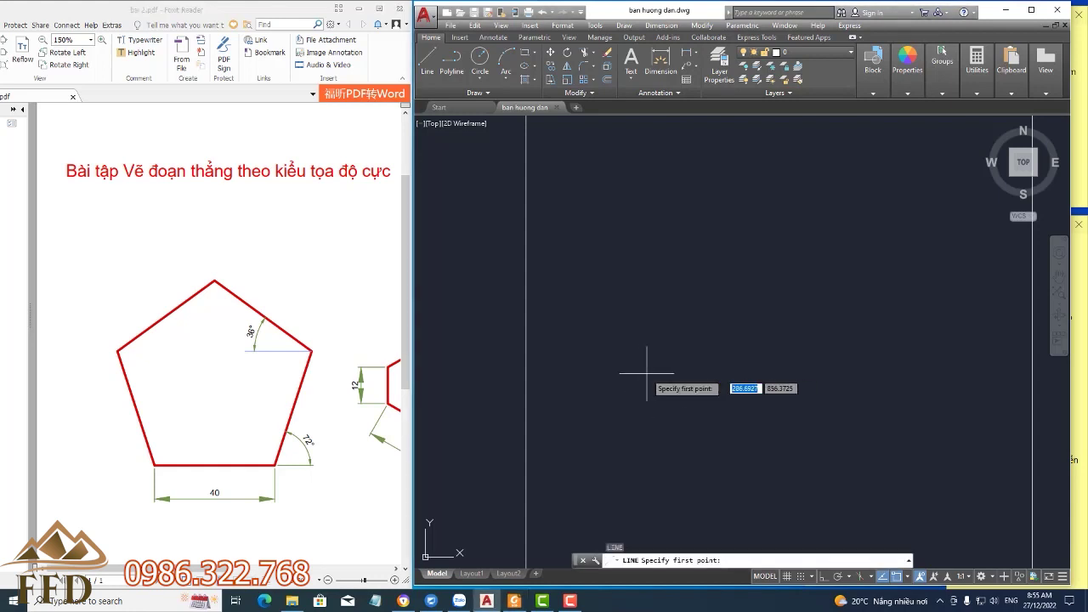
pyautogui.click(644, 372)
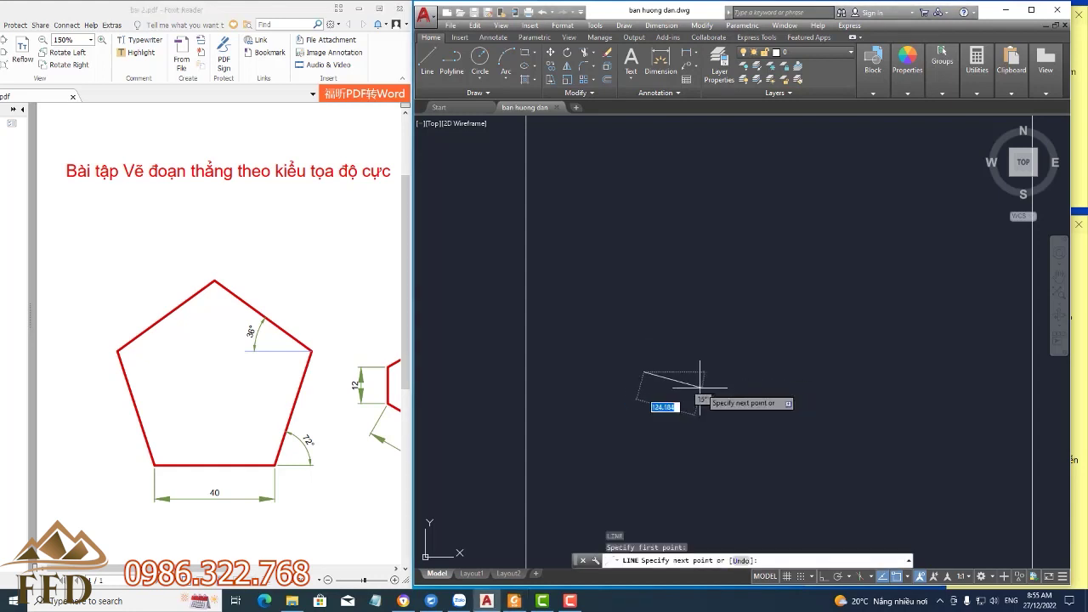
pyautogui.press('F8')
pyautogui.write('4')
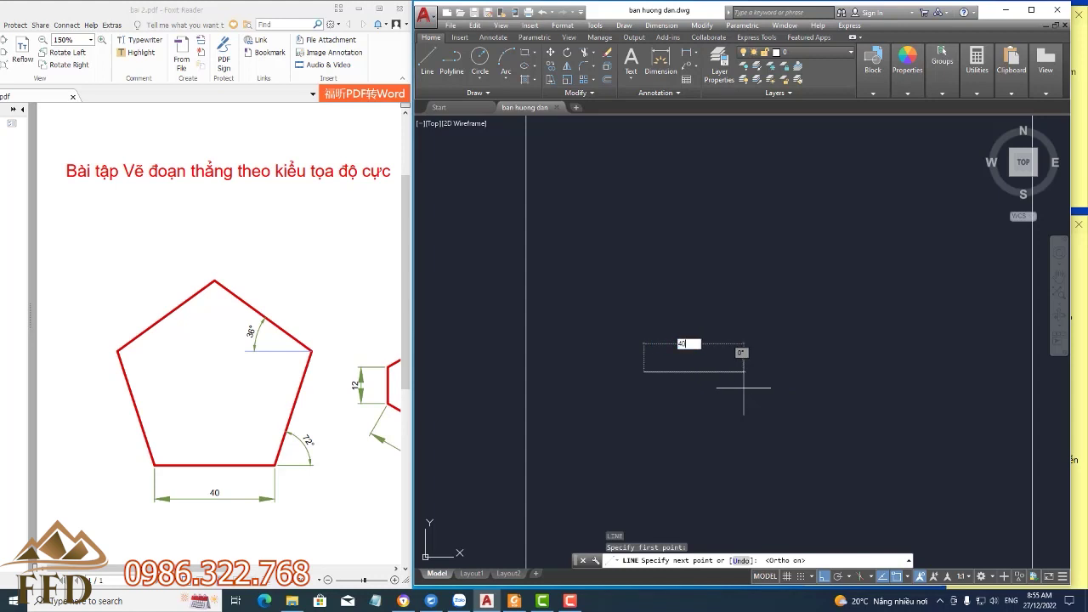
pyautogui.write('0')
pyautogui.press('Return')
pyautogui.press('Return')
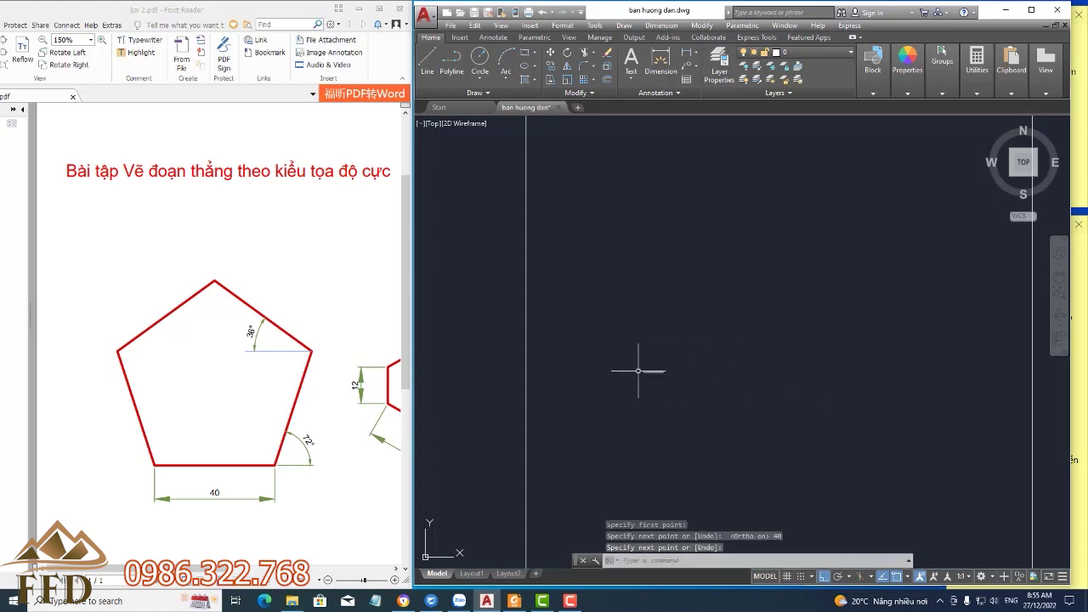
pyautogui.scroll(-3, 641, 370)
pyautogui.moveTo(703, 386)
pyautogui.mouseDown(button='middle')
pyautogui.moveTo(731, 364)
pyautogui.moveTo(765, 357)
pyautogui.mouseUp(button='middle')
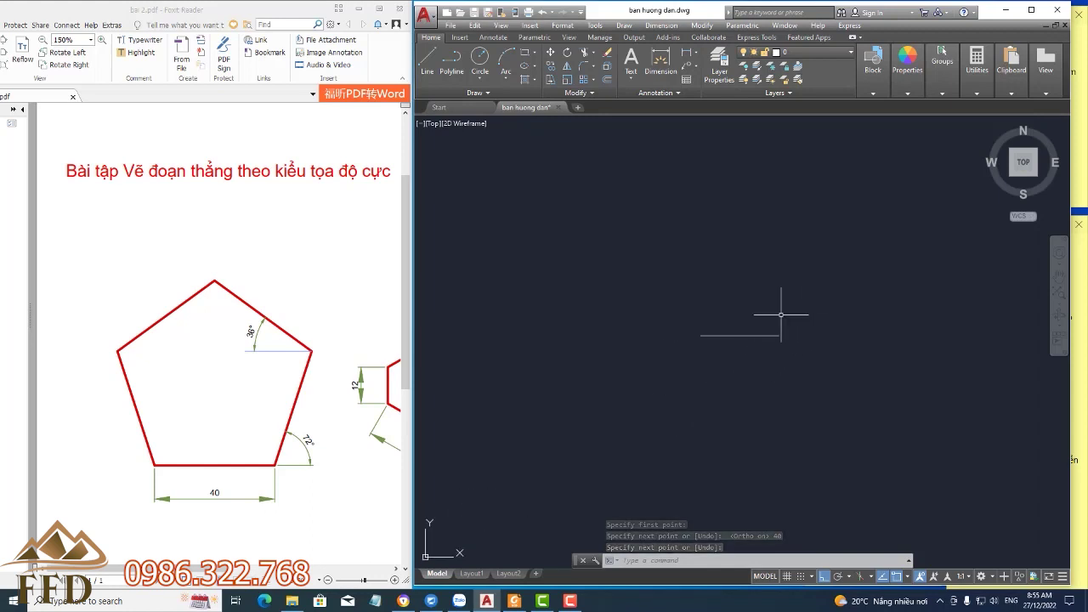
pyautogui.moveTo(780, 315); pyautogui.dragTo(705, 330, button='middle')
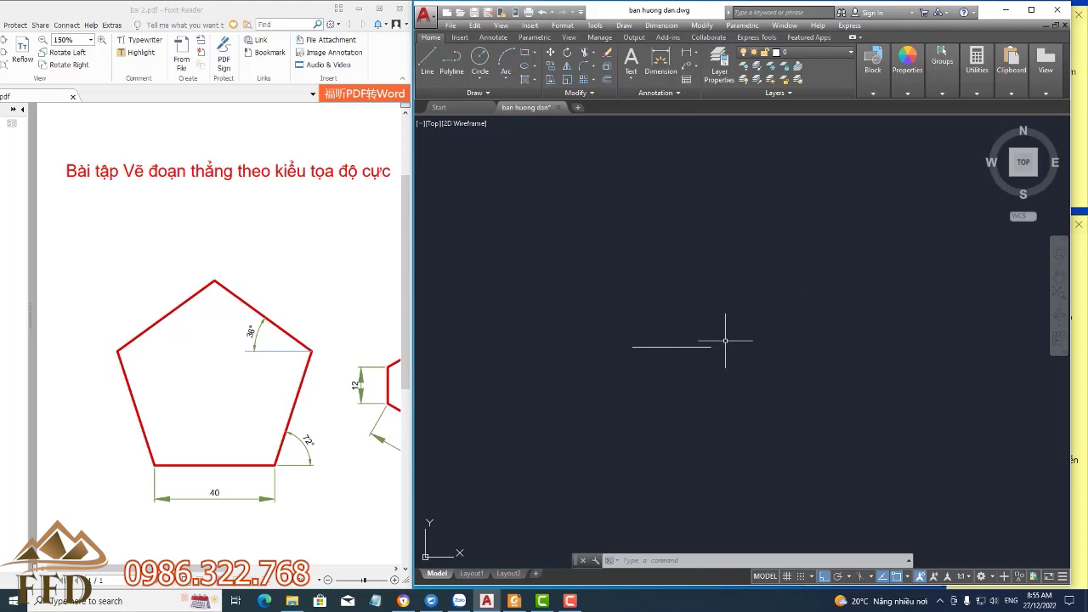
# Rotate the 40-unit line 72° about its left end.
pyautogui.write('ro')
pyautogui.press('Return')
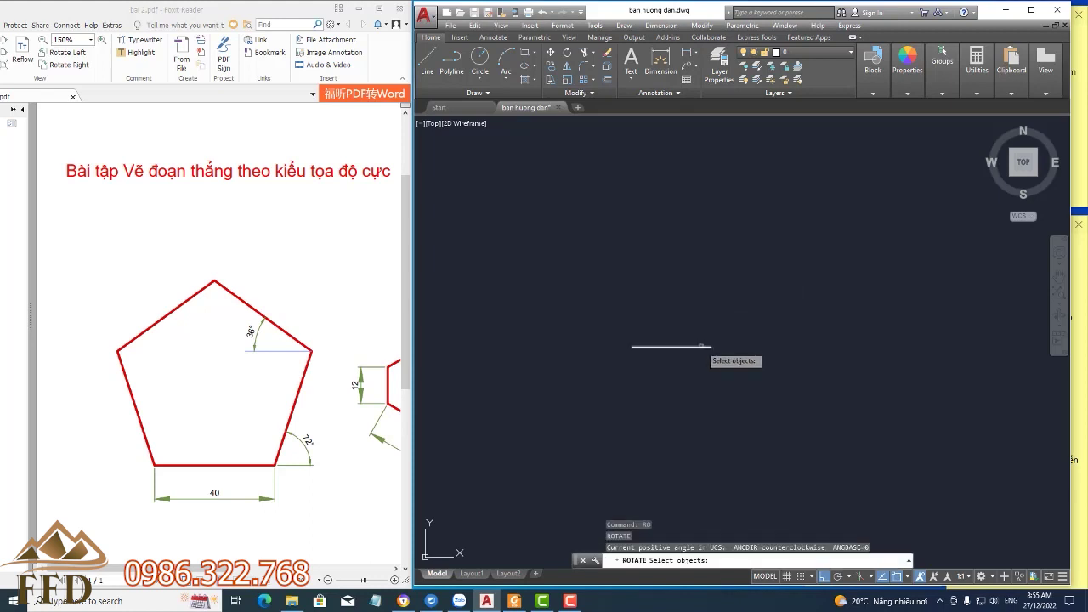
pyautogui.click(701, 346)
pyautogui.press('Return')
pyautogui.click(633, 347)
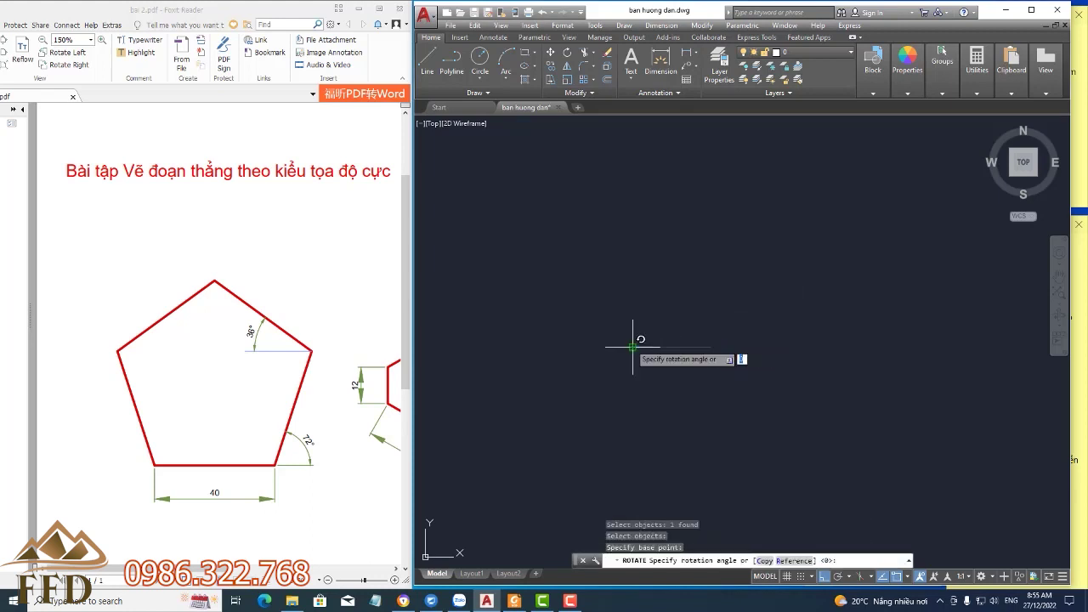
pyautogui.write('7')
pyautogui.write('2')
pyautogui.press('Return')
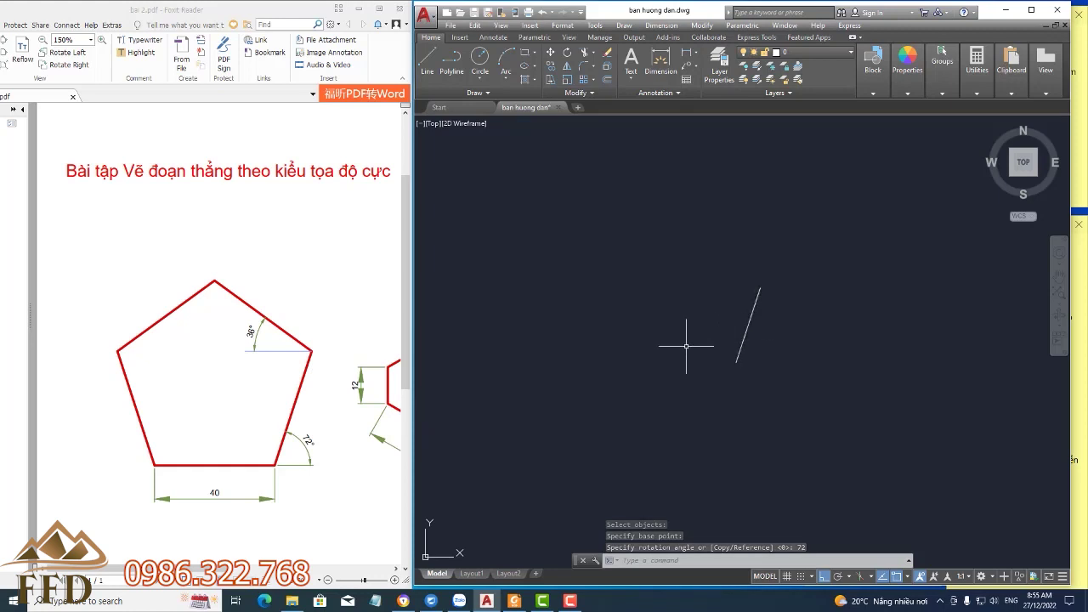
# Draw a 40-unit line leftward from the slanted line's top end.
pyautogui.press('Return')
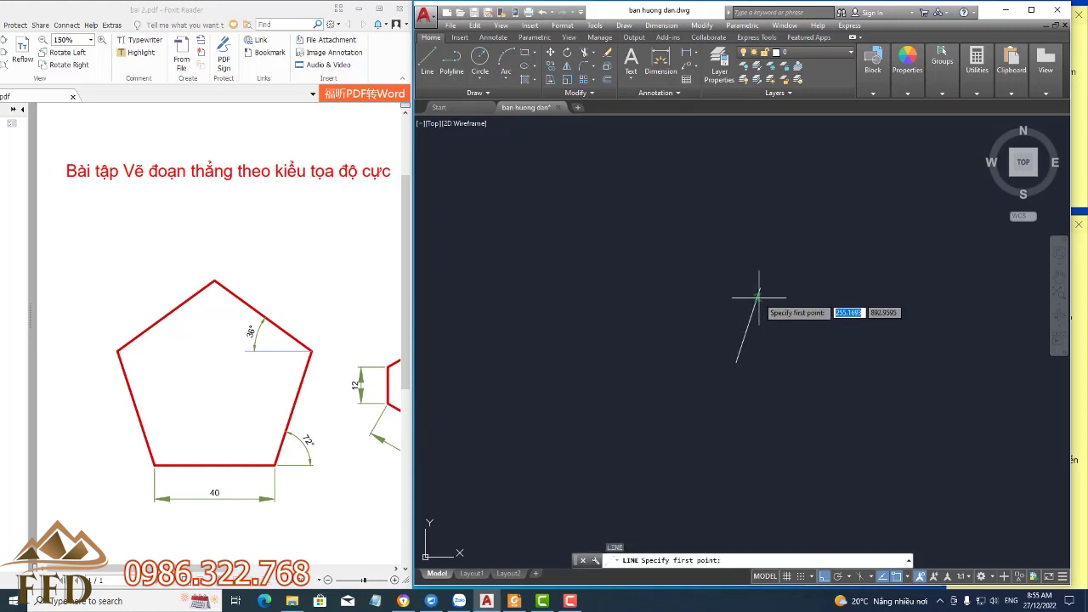
pyautogui.click(761, 288)
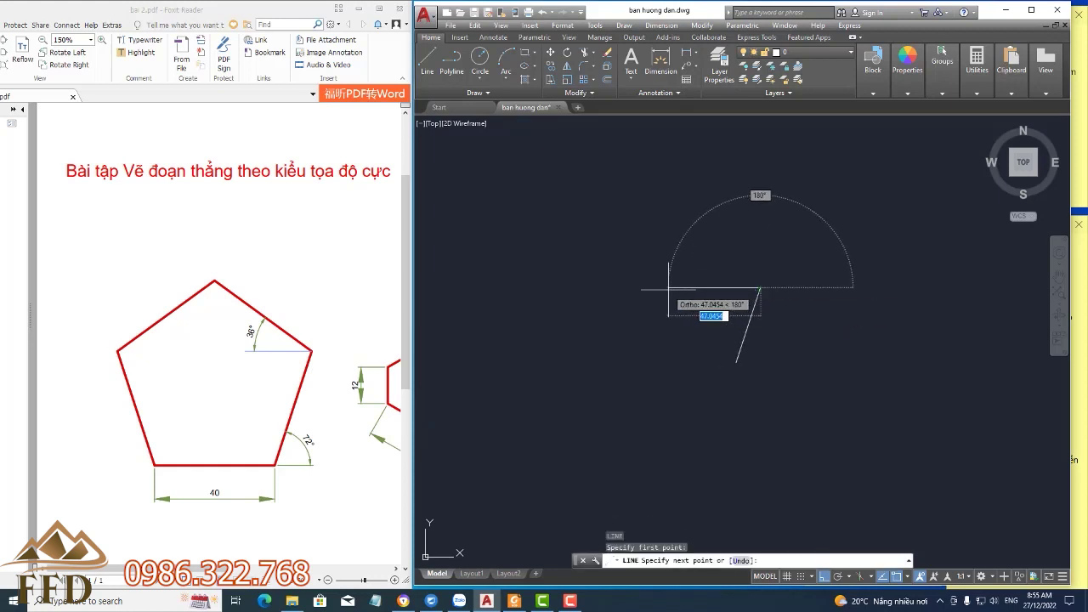
pyautogui.write('40')
pyautogui.press('Return')
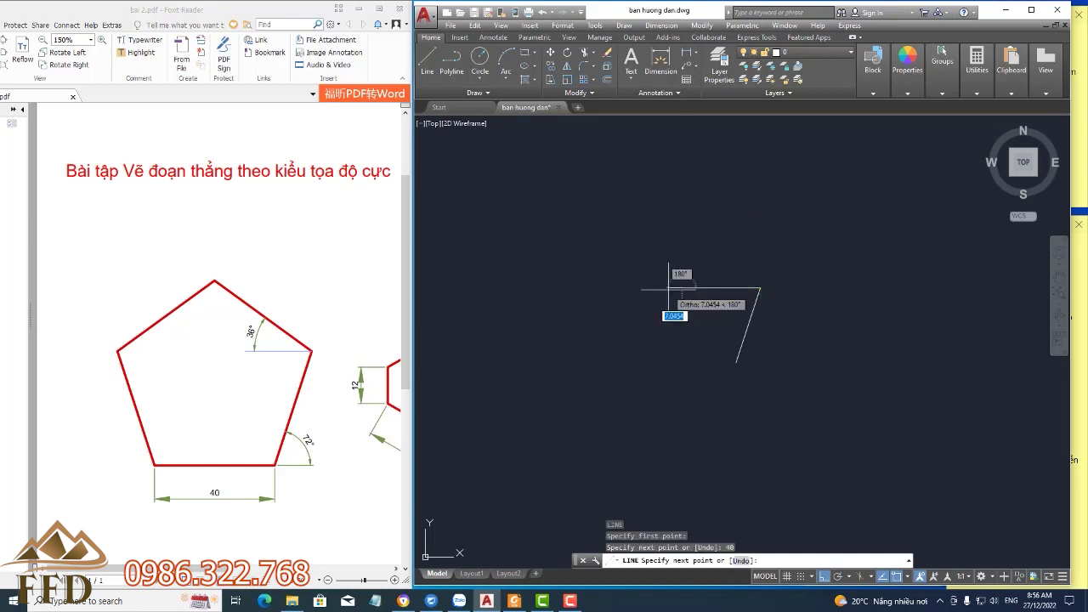
pyautogui.press('Return')
# Rotate the new line -36° about its right end.
pyautogui.write('R')
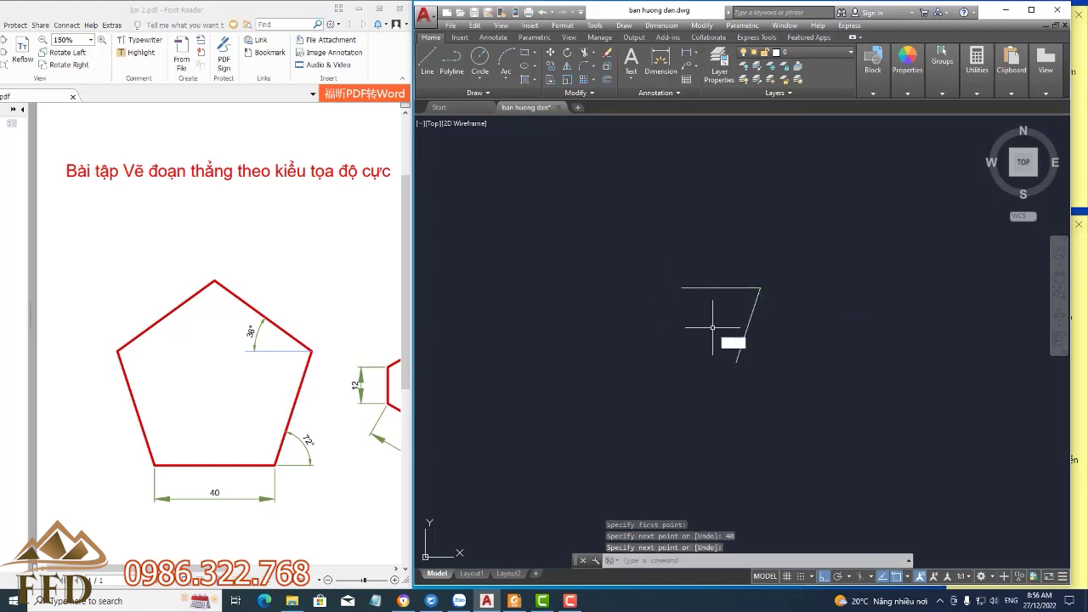
pyautogui.write('O')
pyautogui.press('Return')
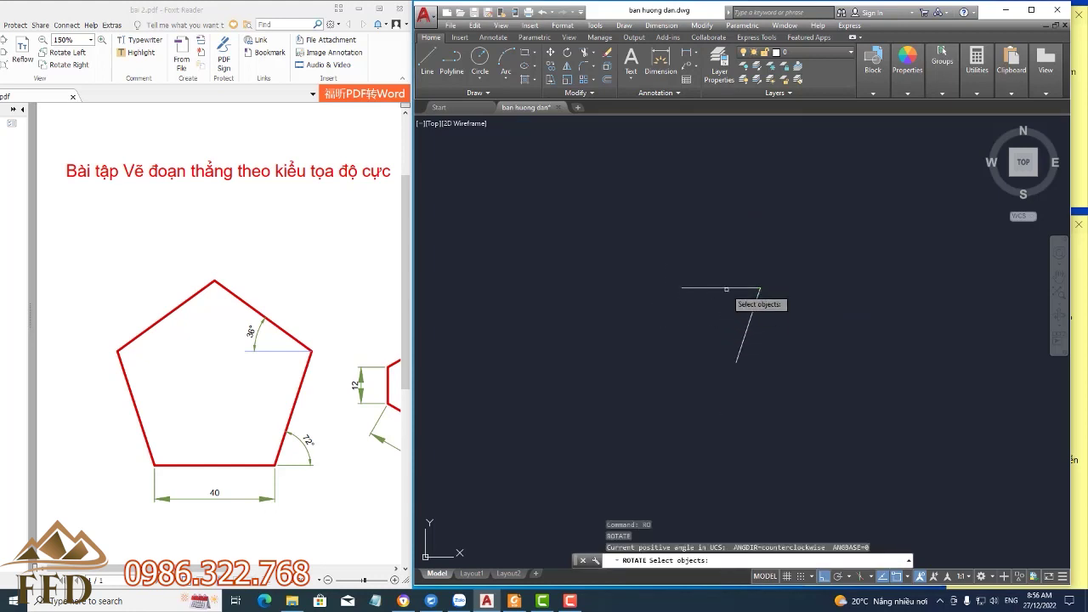
pyautogui.click(738, 288)
pyautogui.press('Return')
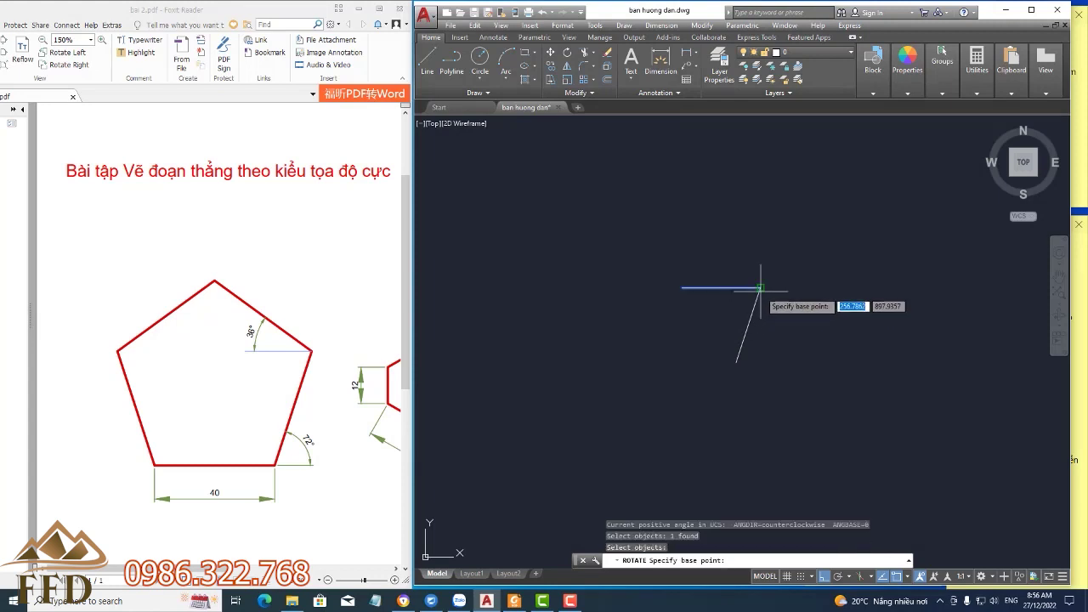
pyautogui.click(760, 288)
pyautogui.write('-36')
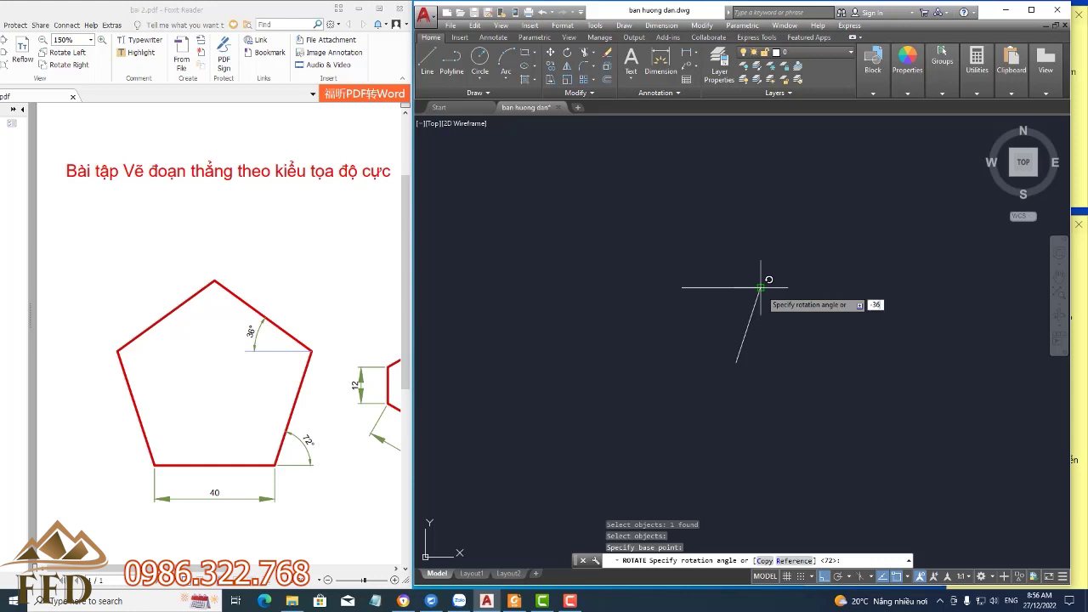
pyautogui.press('Return')
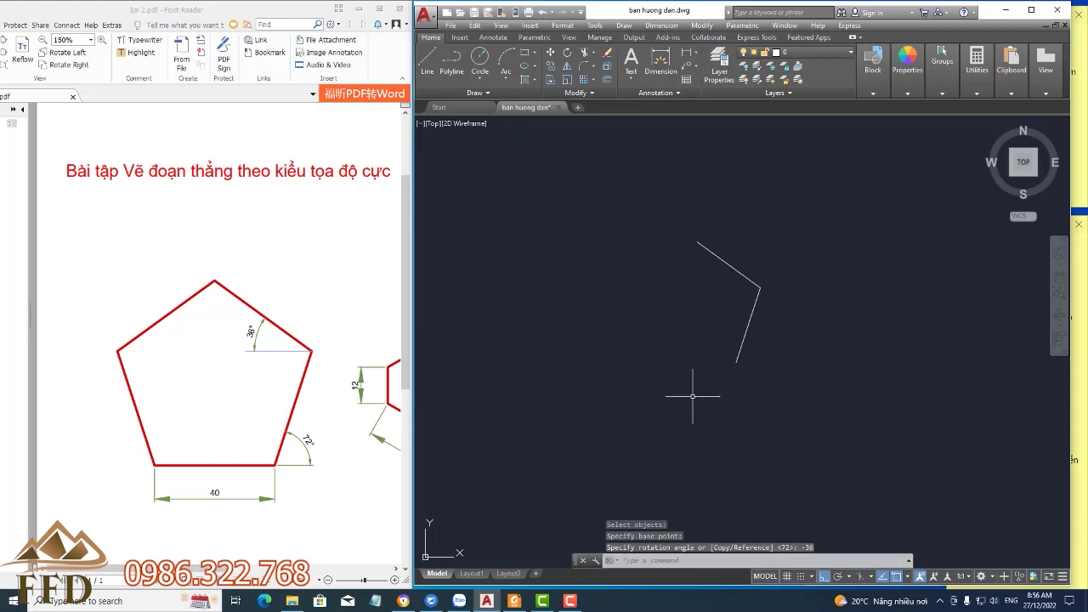
pyautogui.write('l')
pyautogui.press('Return')
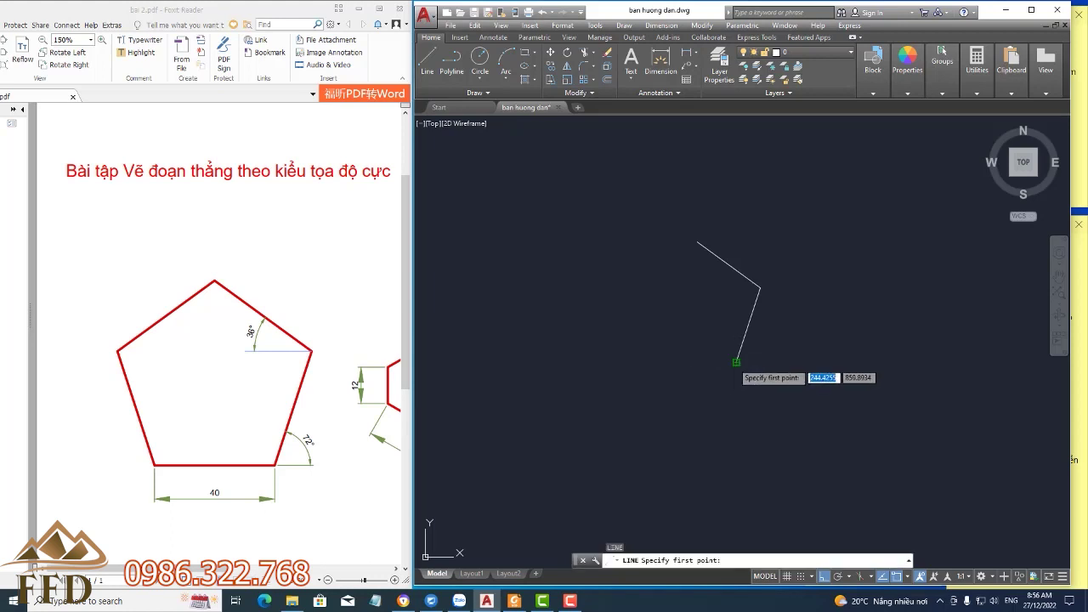
# Draw a 40-unit line leftward from the slanted side's bottom end.
pyautogui.click(737, 362)
pyautogui.write('40')
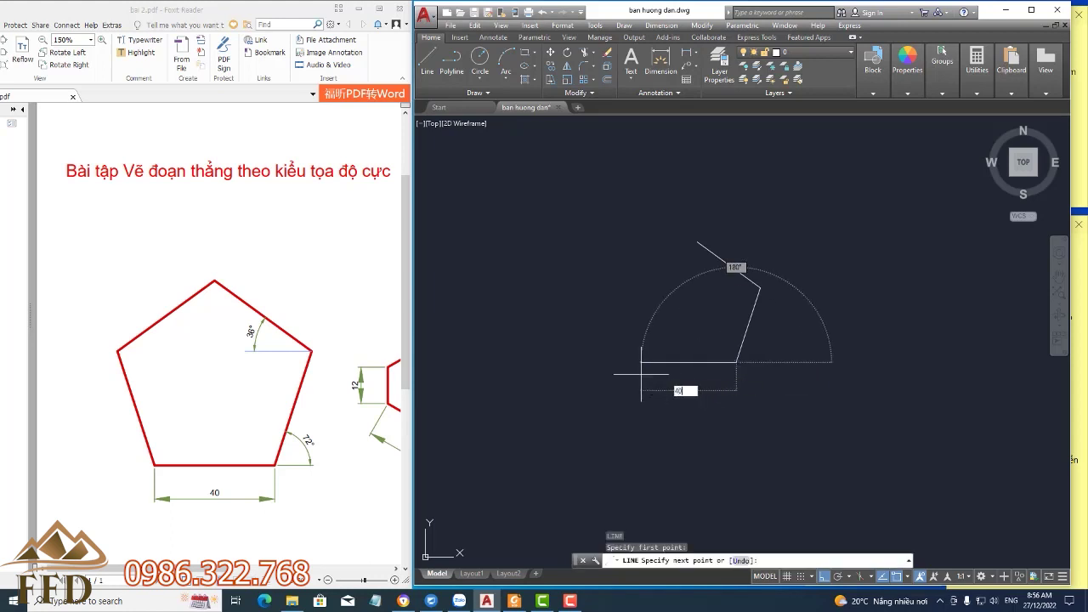
pyautogui.press('Return')
pyautogui.press('Return')
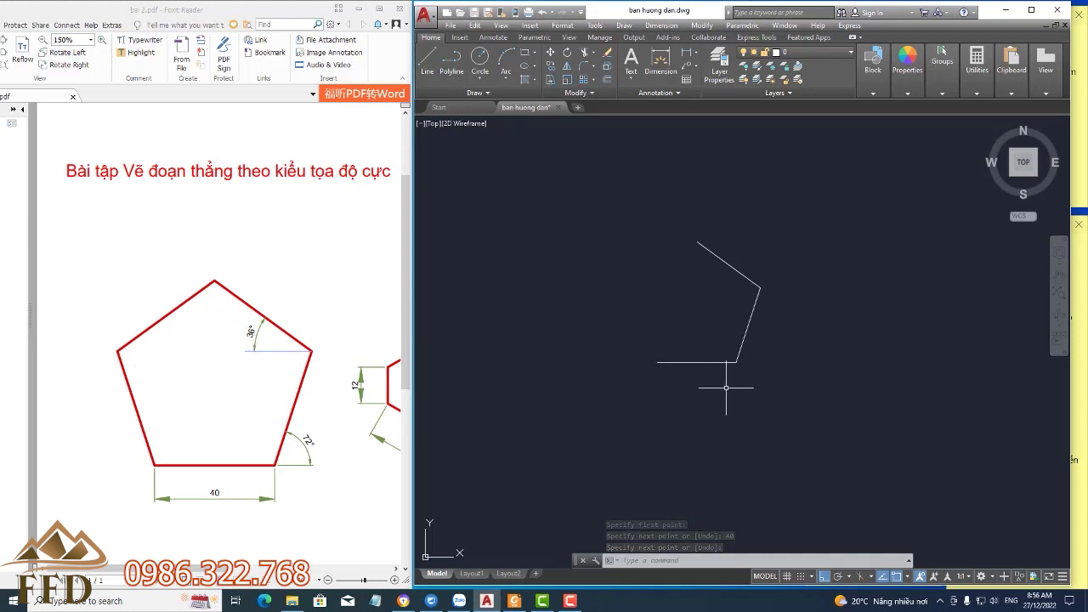
# Mirror the two slanted edges across the vertical axis through the top vertex, keeping the originals.
pyautogui.write('m')
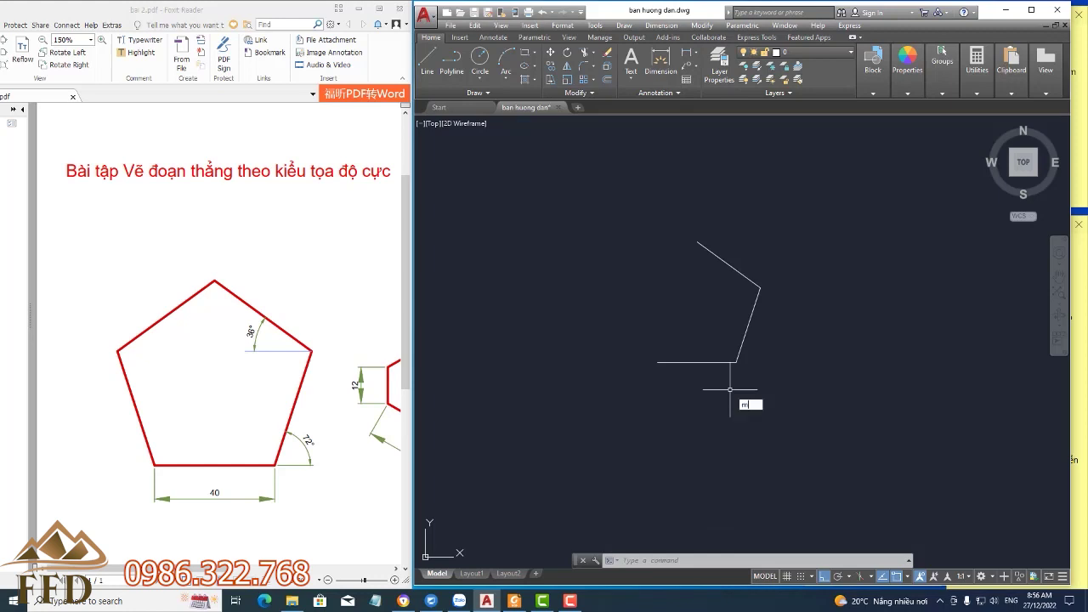
pyautogui.write('i')
pyautogui.press('Return')
pyautogui.click(781, 341)
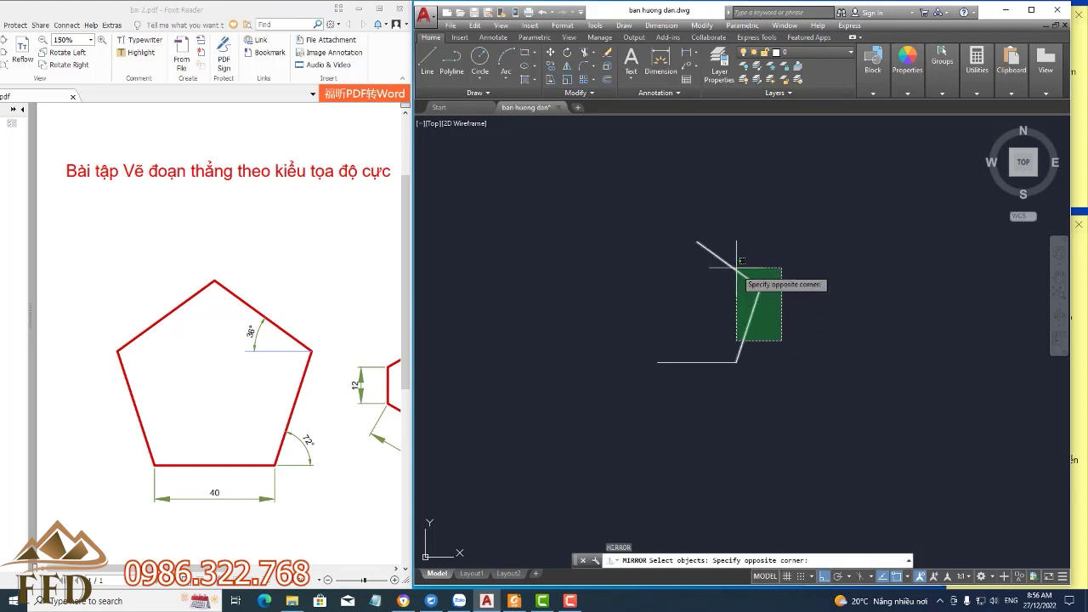
pyautogui.click(734, 267)
pyautogui.press('Return')
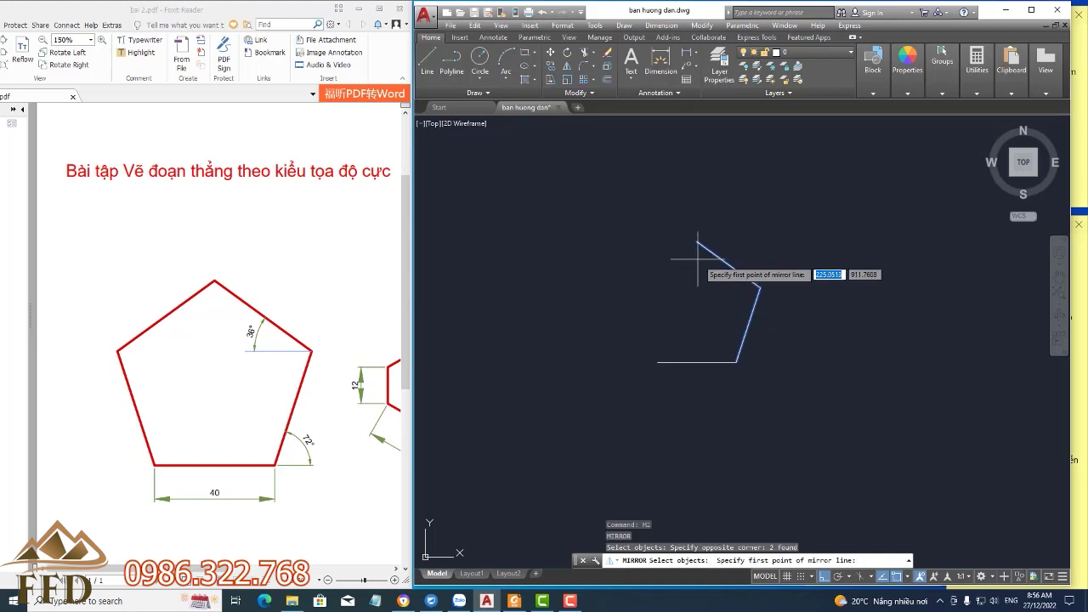
pyautogui.click(697, 242)
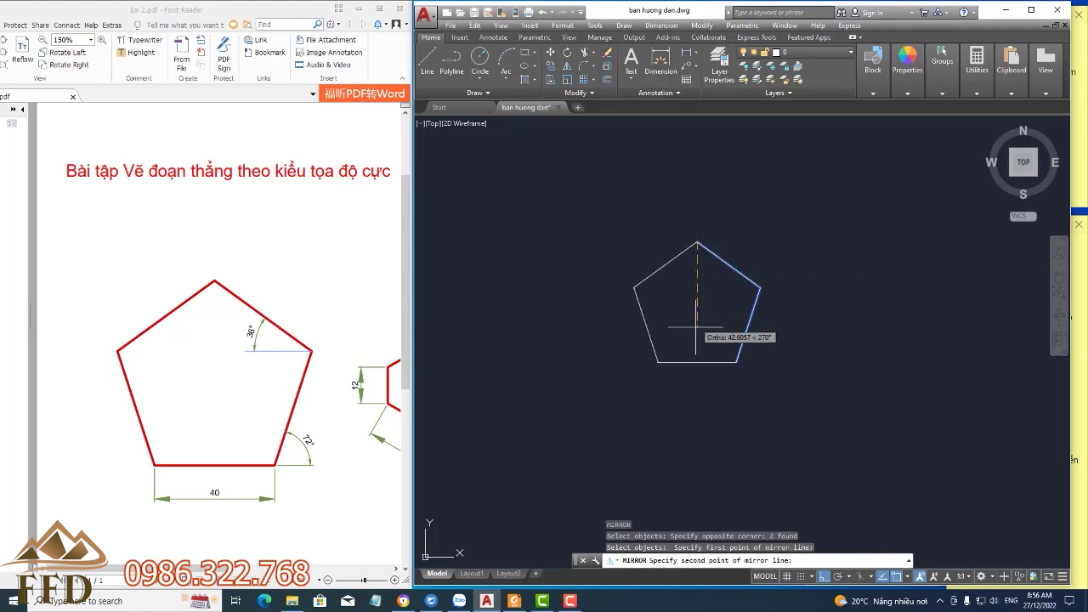
pyautogui.click(705, 374)
pyautogui.press('Return')
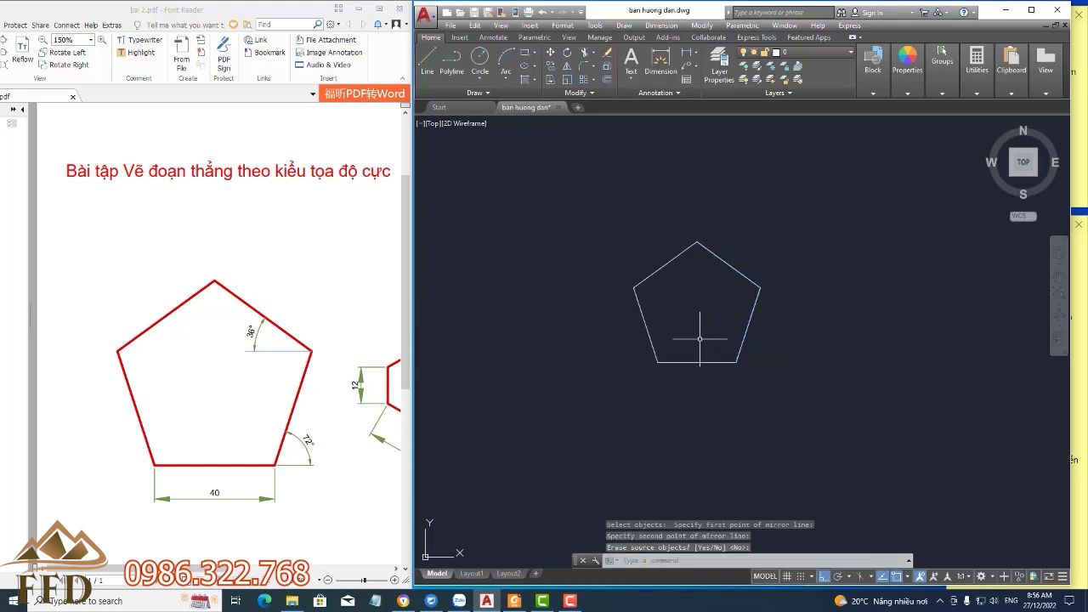
pyautogui.moveTo(700, 341); pyautogui.dragTo(613, 342, button='middle')
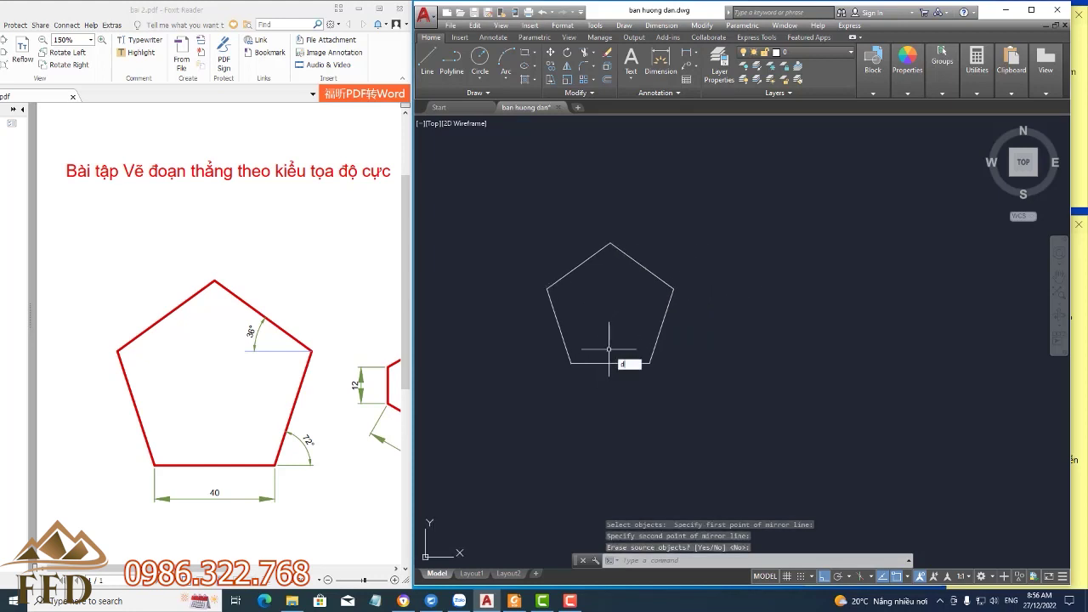
# Add a 40 linear dimension below the pentagon's bottom edge.
pyautogui.write('dli')
pyautogui.press('Return')
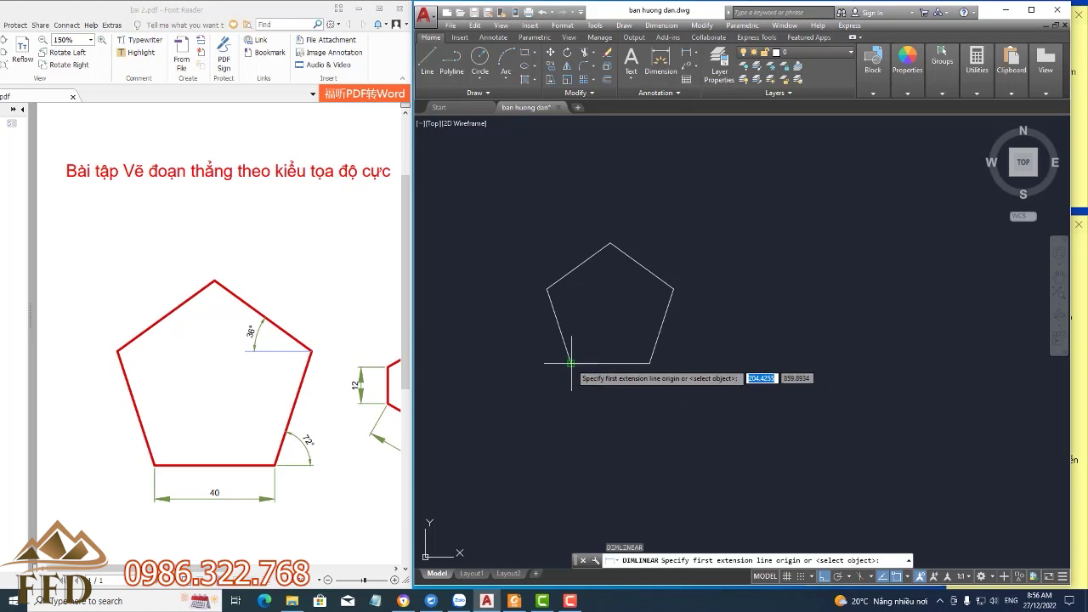
pyautogui.click(571, 363)
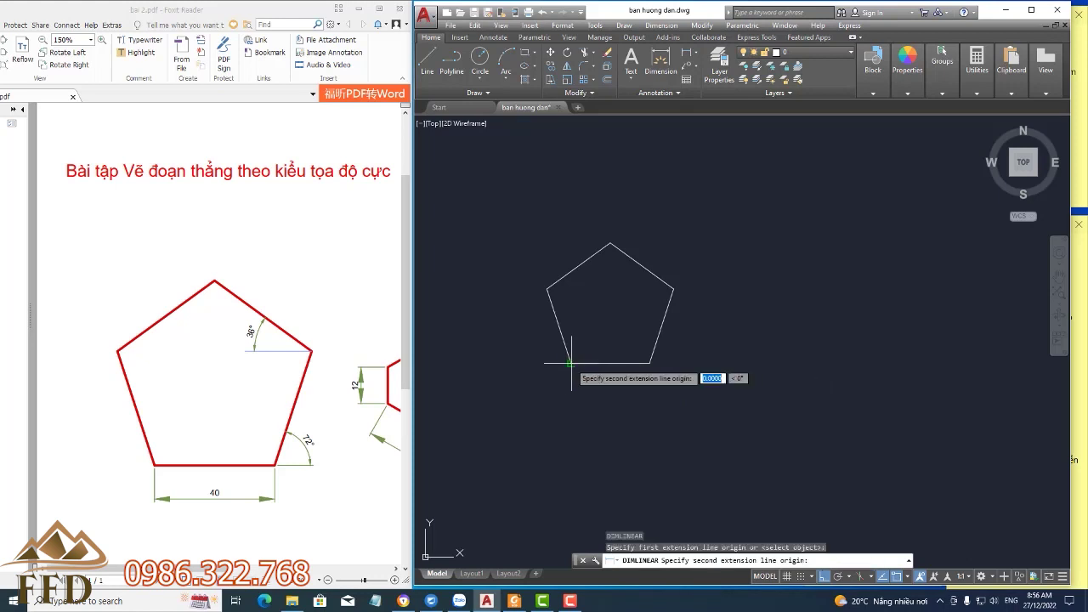
pyautogui.click(650, 363)
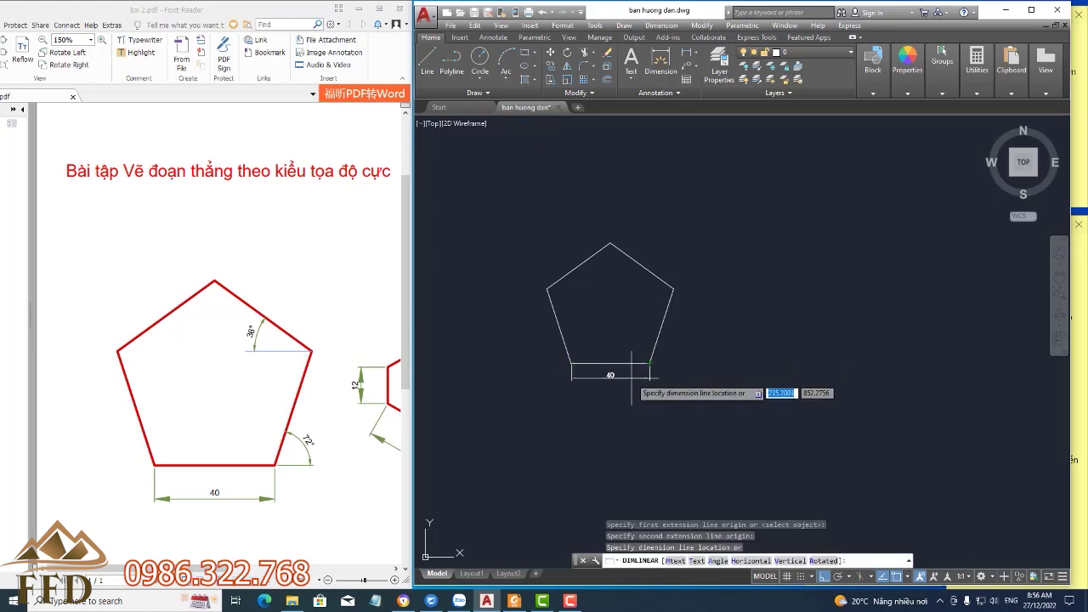
pyautogui.click(616, 376)
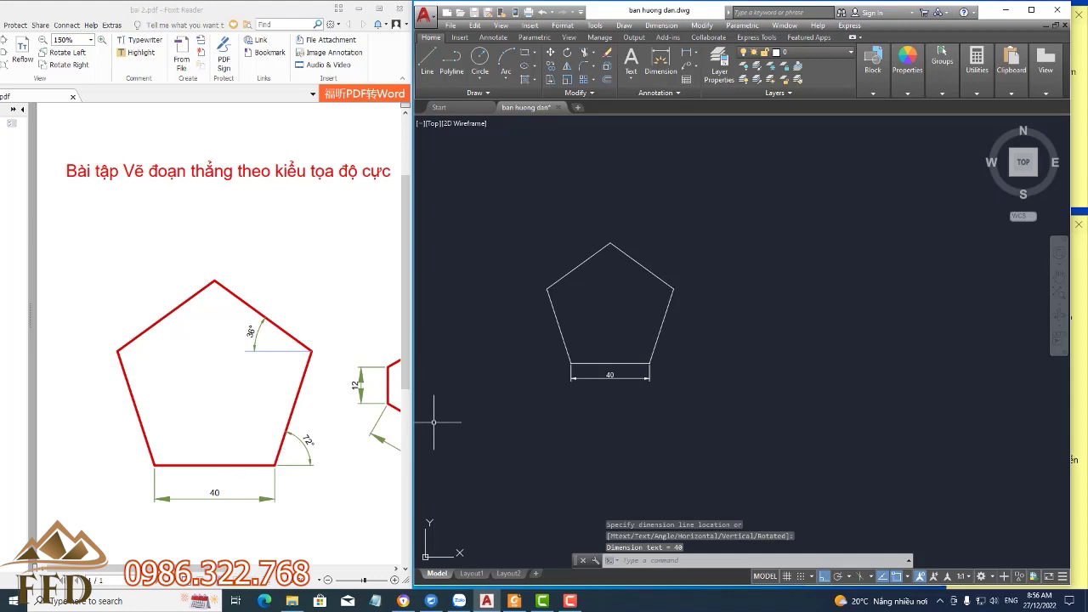
# Draw a horizontal reference line extending right from the bottom-right vertex.
pyautogui.write('l')
pyautogui.press('Return')
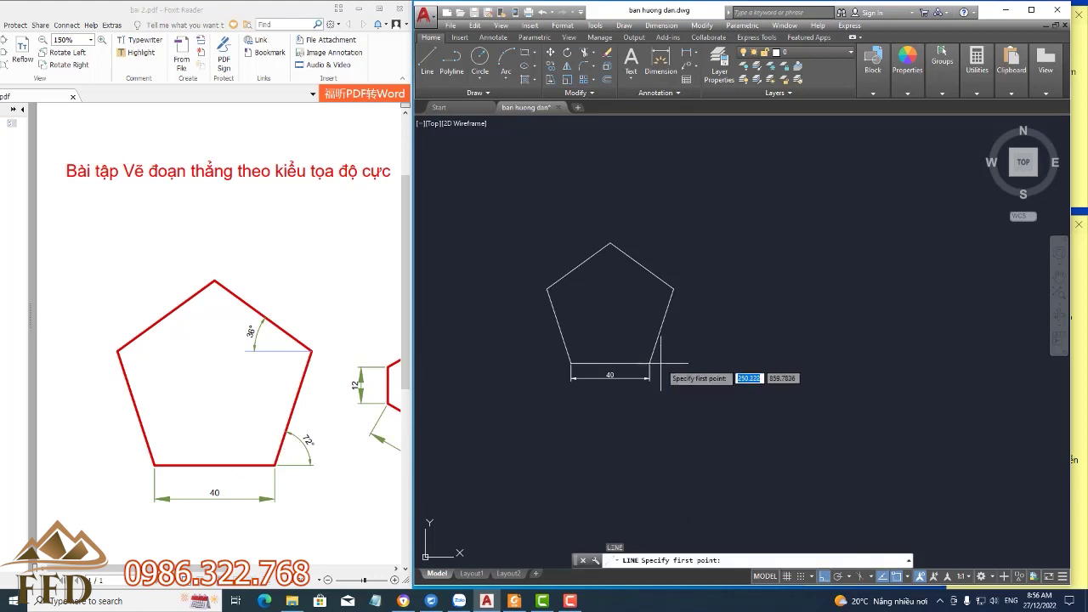
pyautogui.click(649, 363)
pyautogui.click(720, 364)
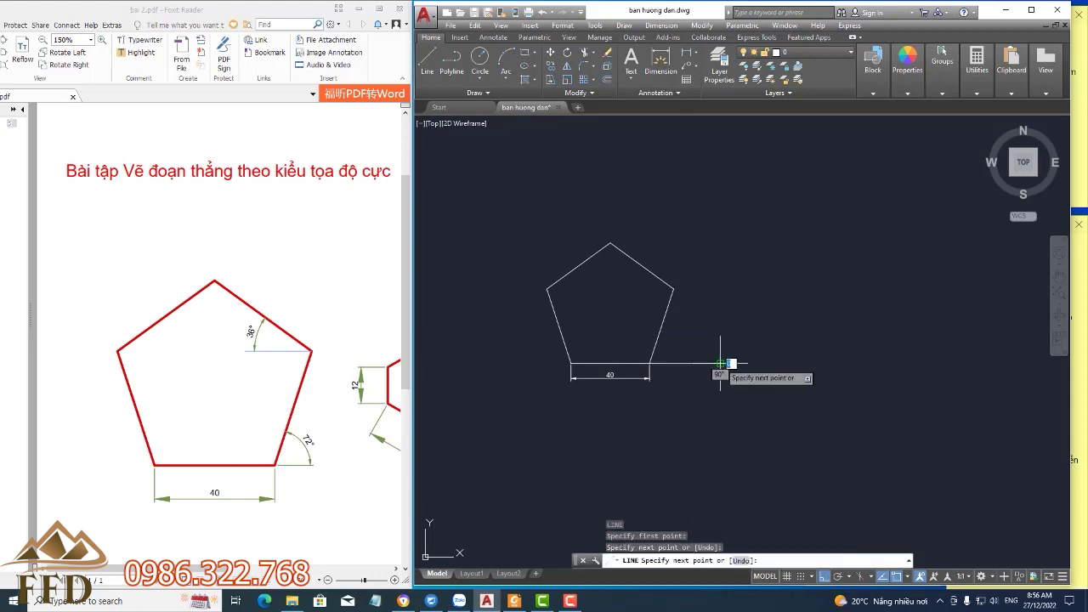
pyautogui.press('Return')
# Dimension the 72° angle between the right edge and the reference line.
pyautogui.write('dan')
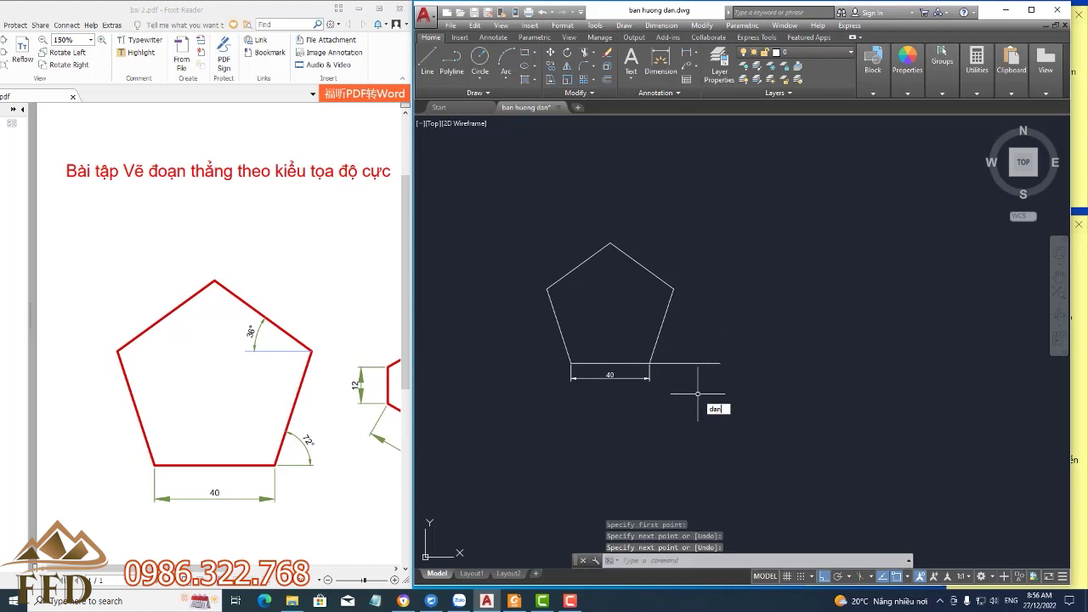
pyautogui.press('Return')
pyautogui.click(657, 346)
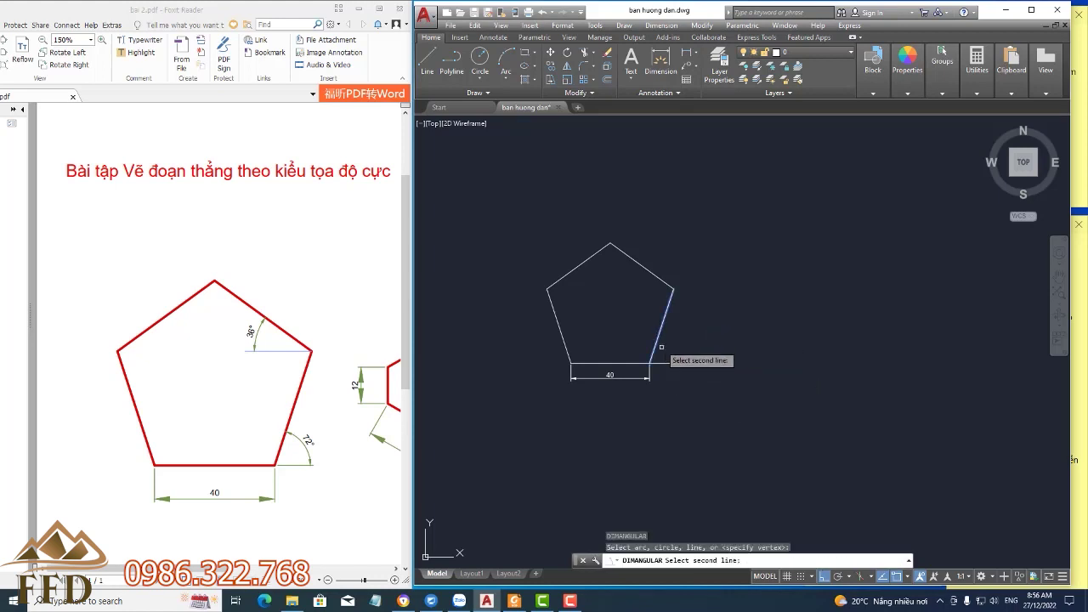
pyautogui.click(669, 364)
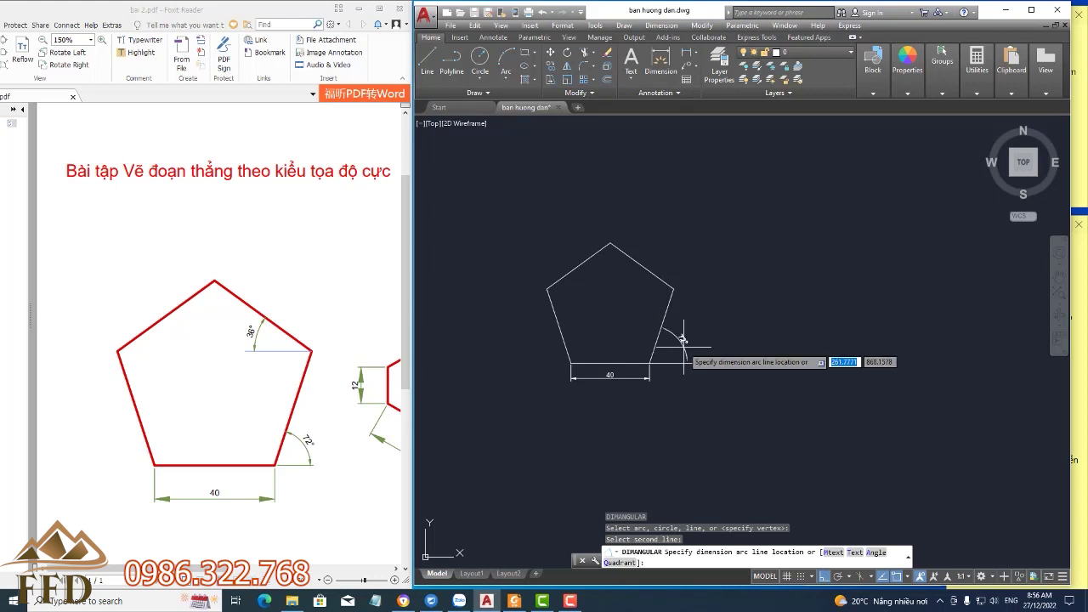
pyautogui.click(689, 347)
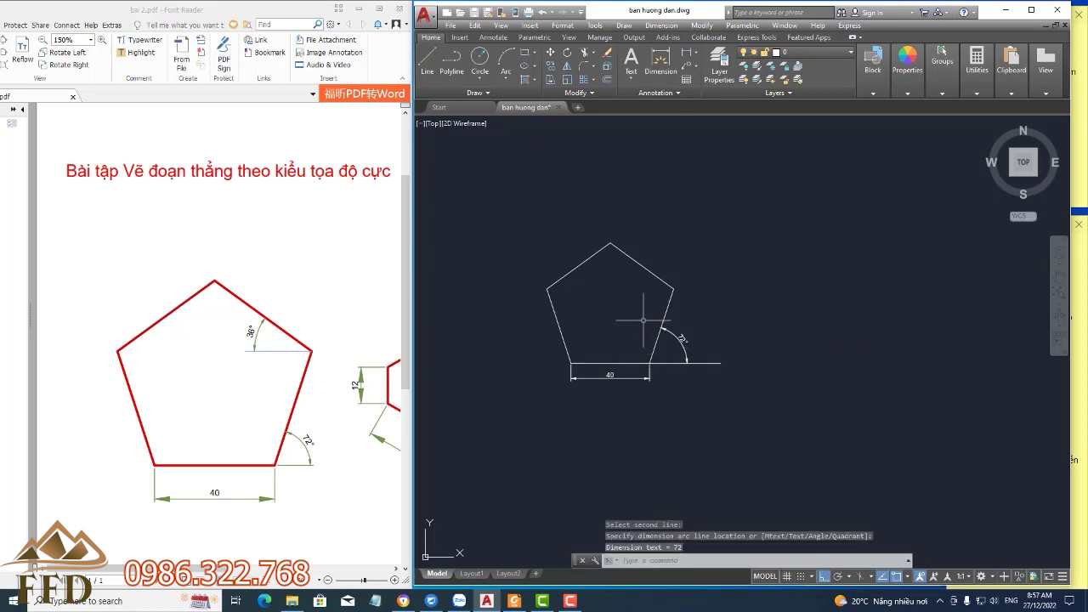
# Draw a horizontal line left from the upper-right vertex and dimension the 36° angle against it.
pyautogui.write('l')
pyautogui.press('Return')
pyautogui.click(674, 289)
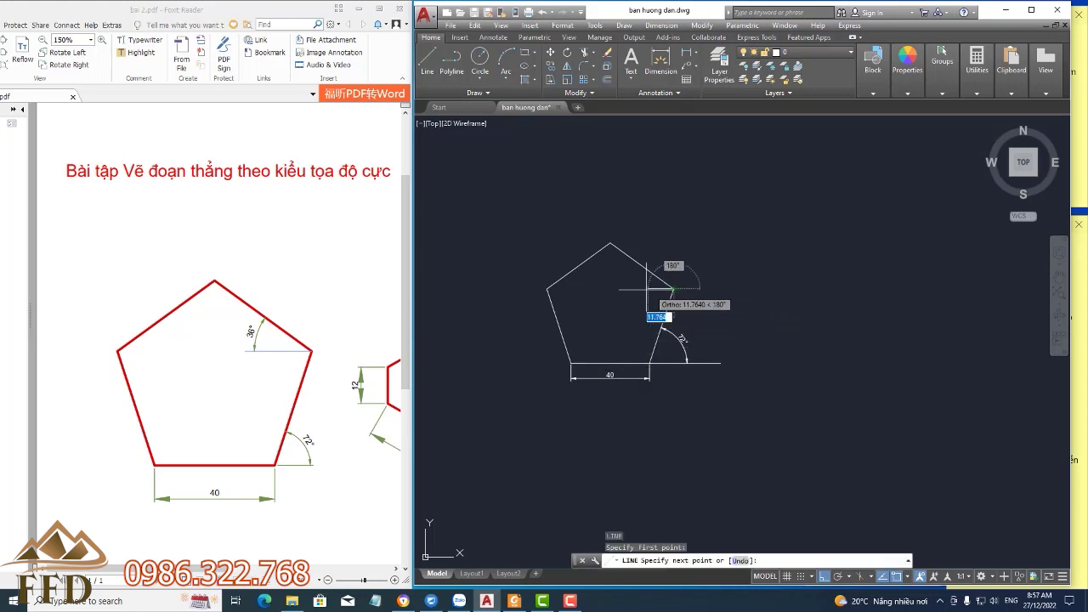
pyautogui.click(626, 289)
pyautogui.press('Return')
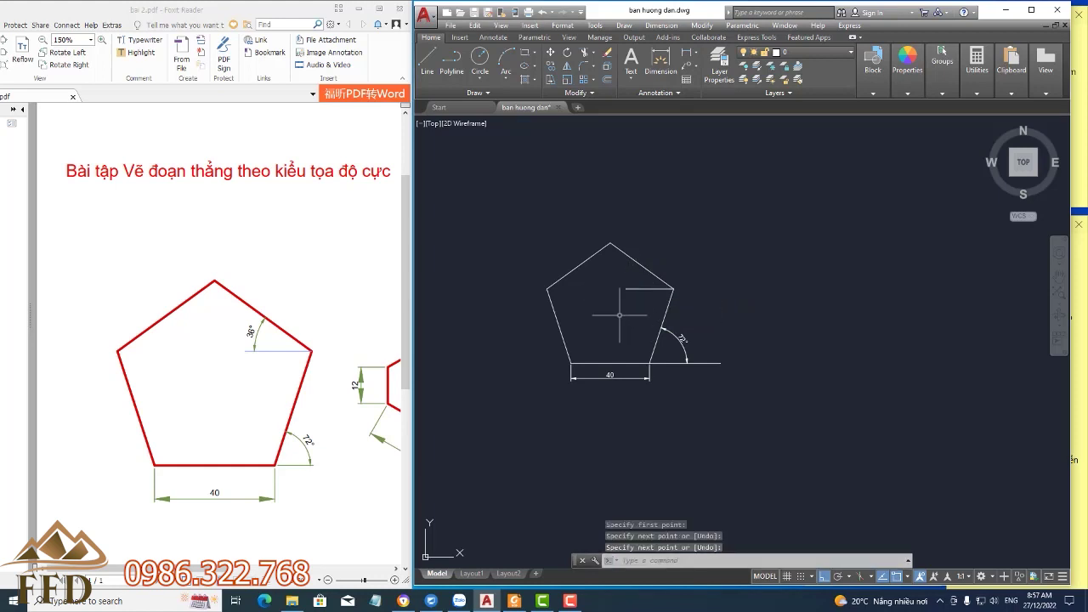
pyautogui.write('ds')
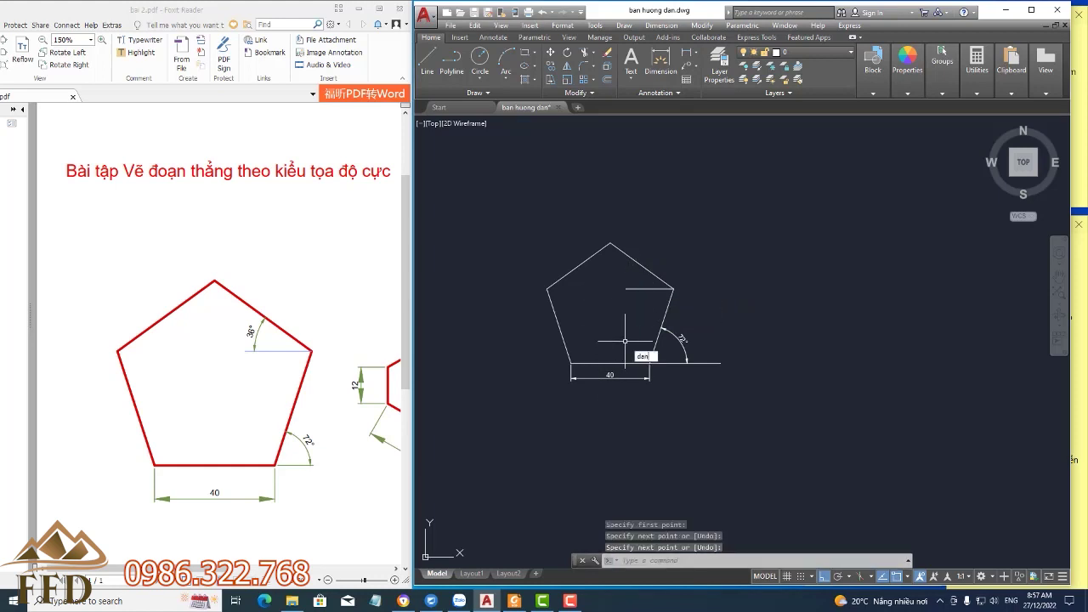
pyautogui.press('Return')
pyautogui.click(650, 289)
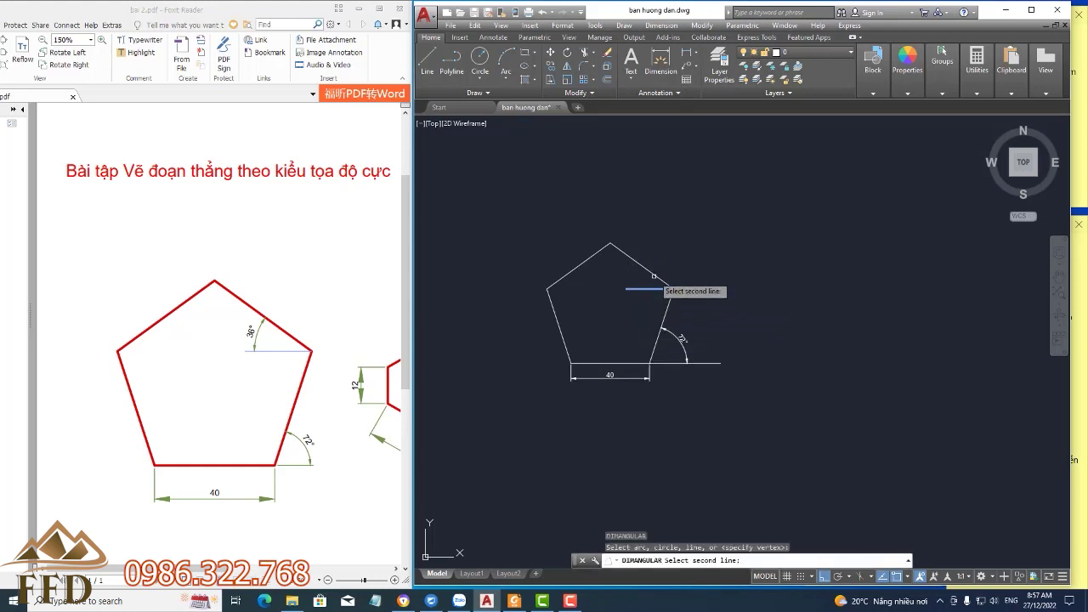
pyautogui.click(654, 276)
pyautogui.click(633, 278)
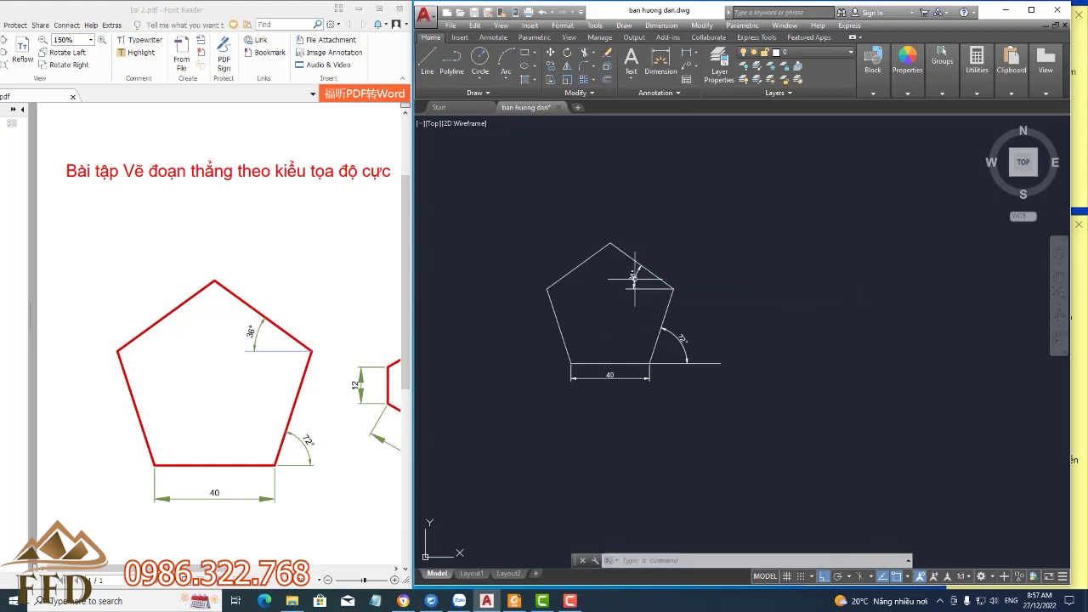
# Scroll the PDF exercise to bring the hexagon into view.
pyautogui.scroll(2, 619, 307)
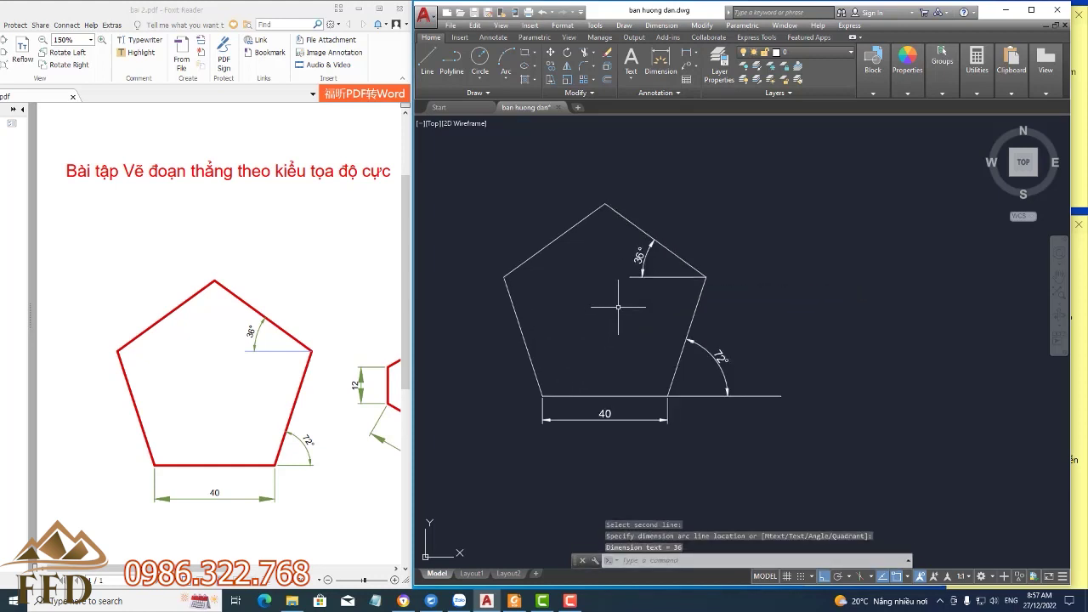
pyautogui.click(272, 510)
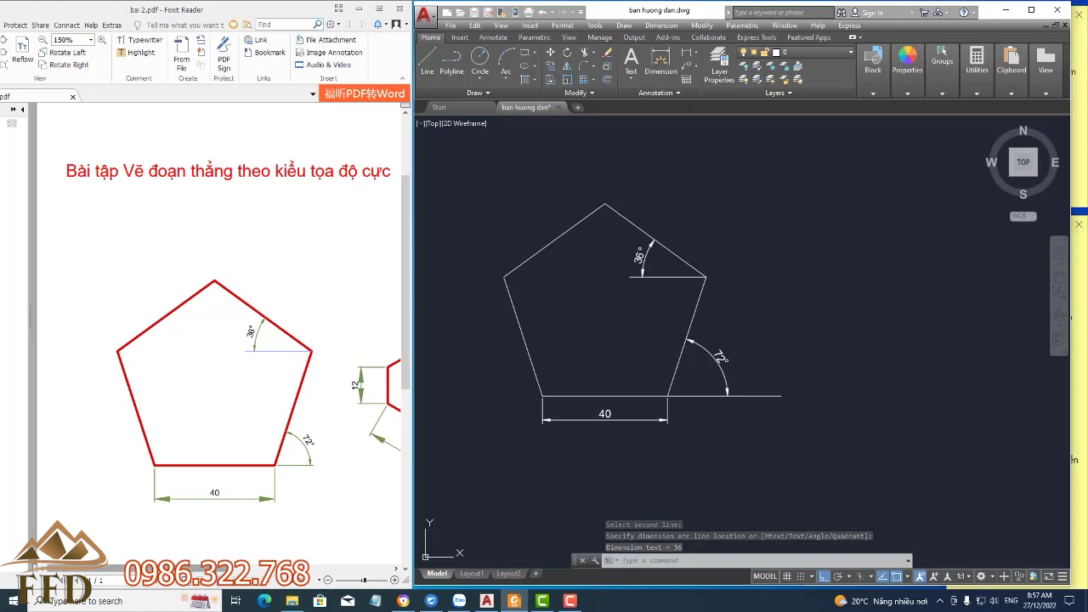
pyautogui.hscroll(5, 272, 509)
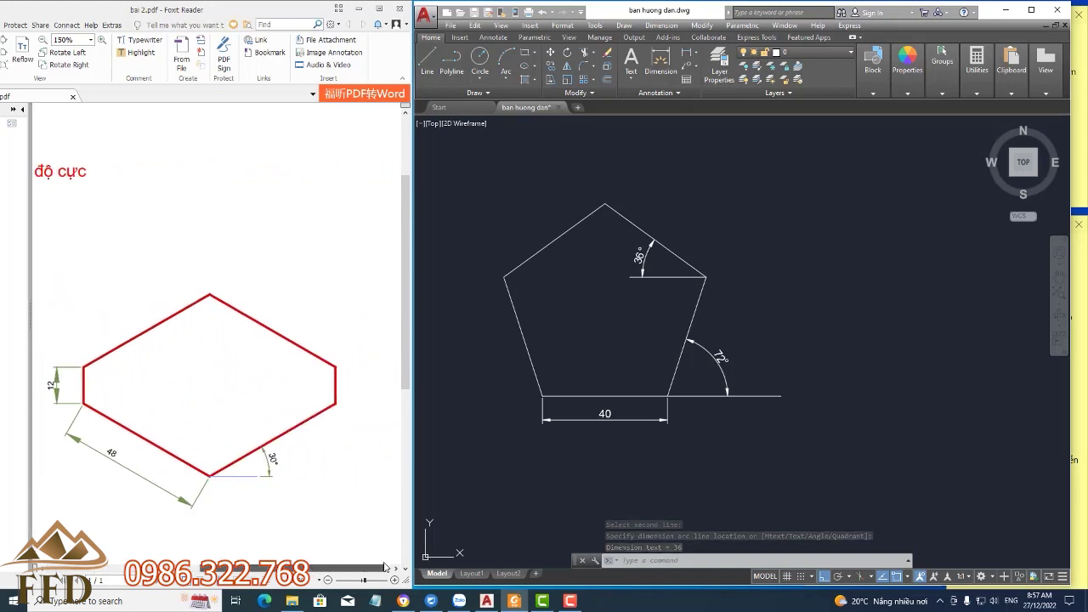
pyautogui.click(381, 10)
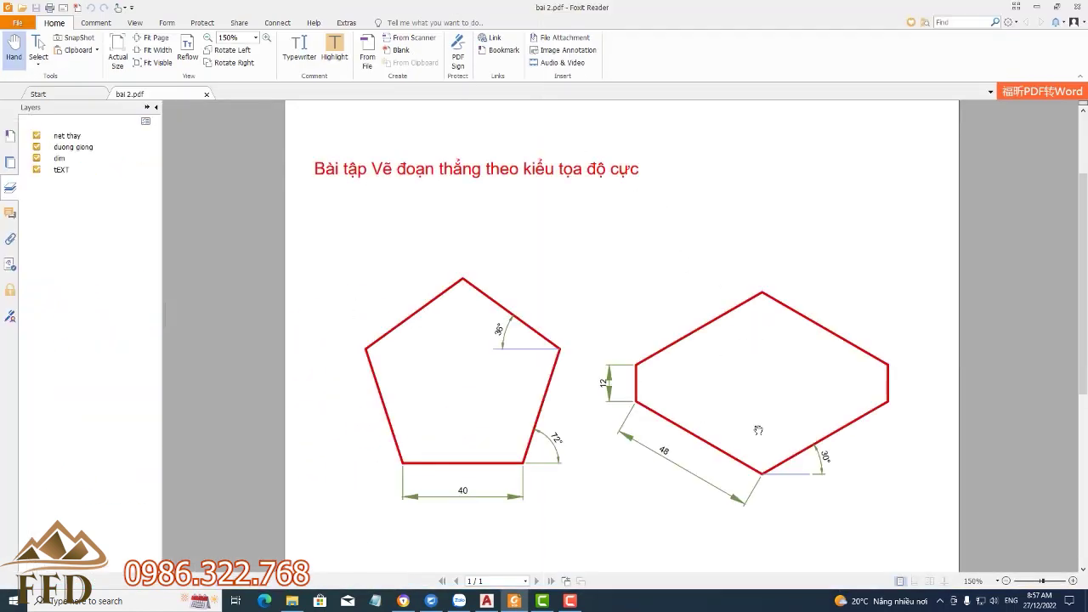
pyautogui.keyDown('ctrl'); pyautogui.scroll(3, 883, 427); pyautogui.keyUp('ctrl')
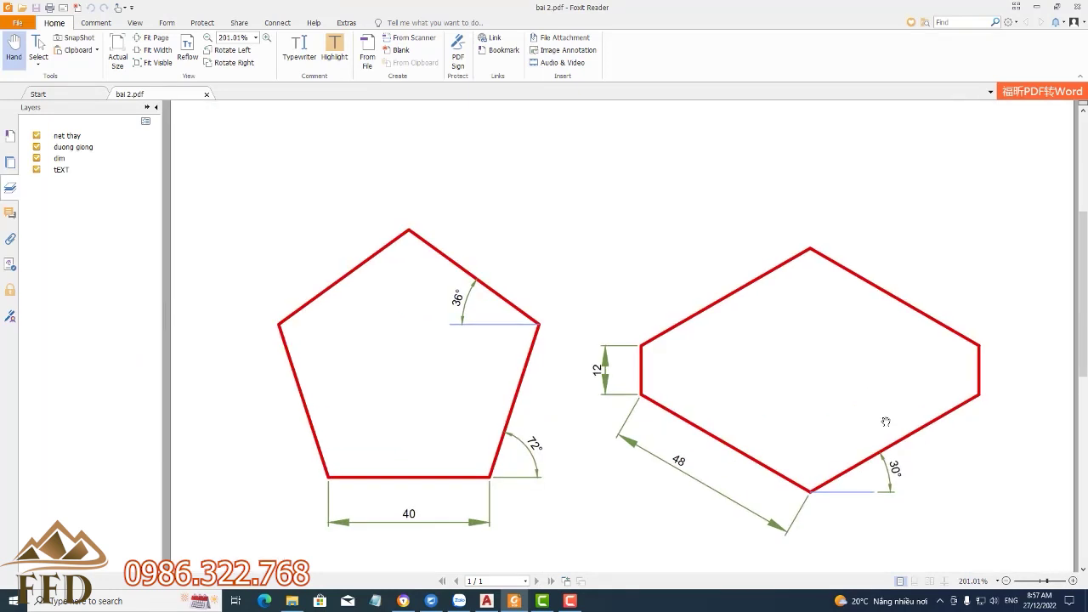
pyautogui.moveTo(885, 422); pyautogui.dragTo(736, 356)
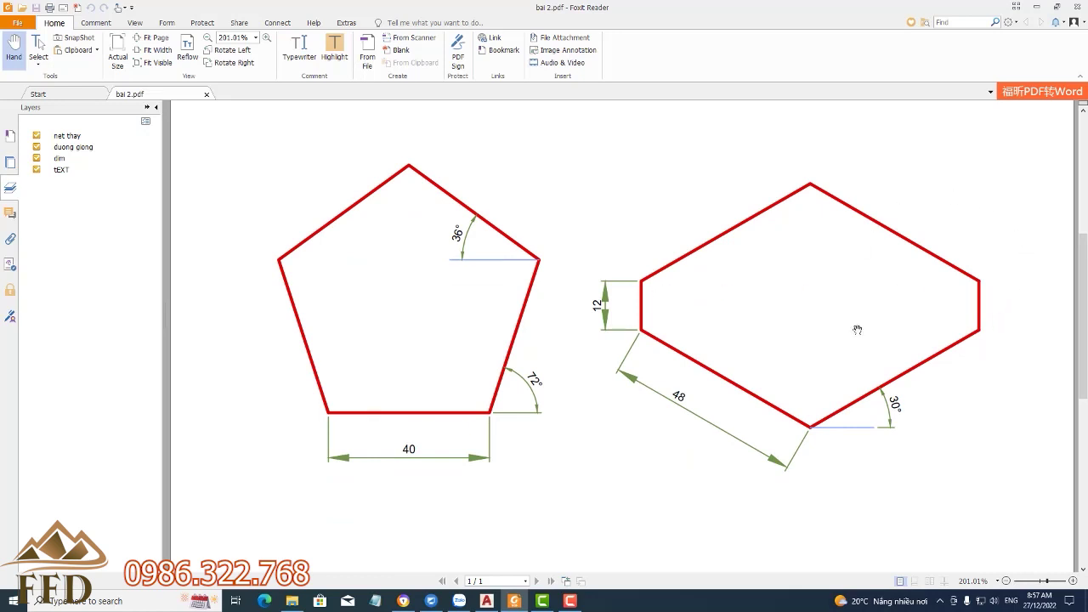
pyautogui.click(1057, 6)
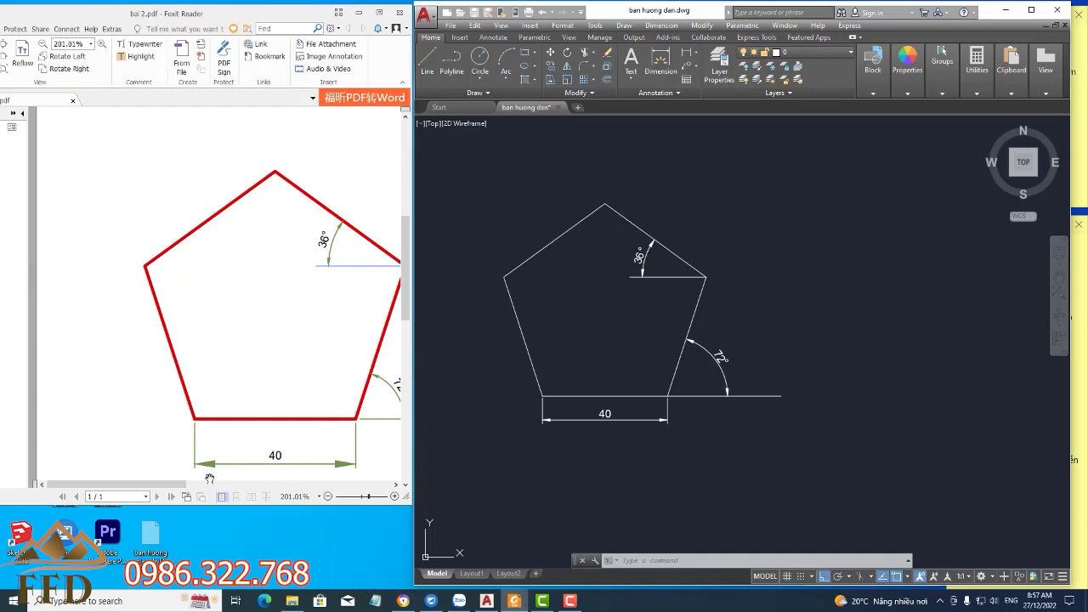
pyautogui.moveTo(186, 485)
pyautogui.mouseDown()
pyautogui.moveTo(359, 491)
pyautogui.moveTo(347, 491)
pyautogui.mouseUp()
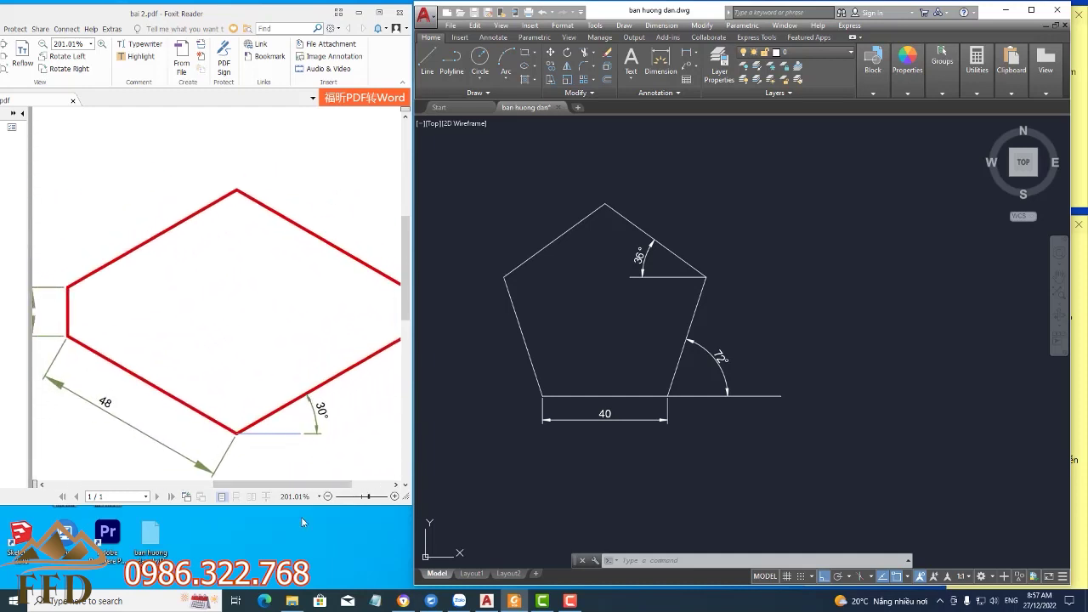
pyautogui.doubleClick(309, 503)
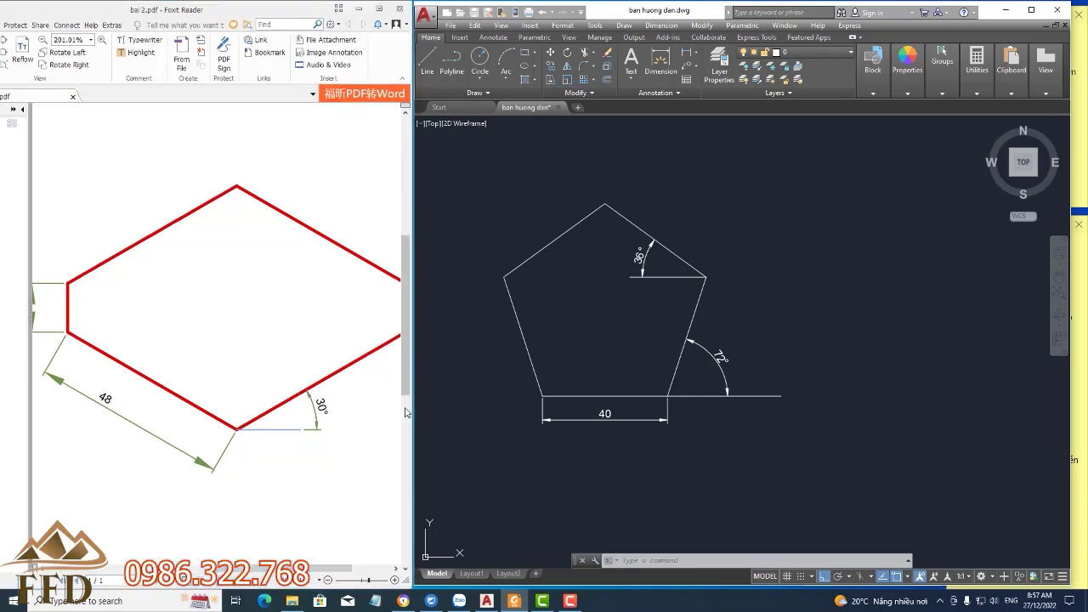
pyautogui.keyDown('ctrl'); pyautogui.scroll(-3, 310, 419); pyautogui.keyUp('ctrl')
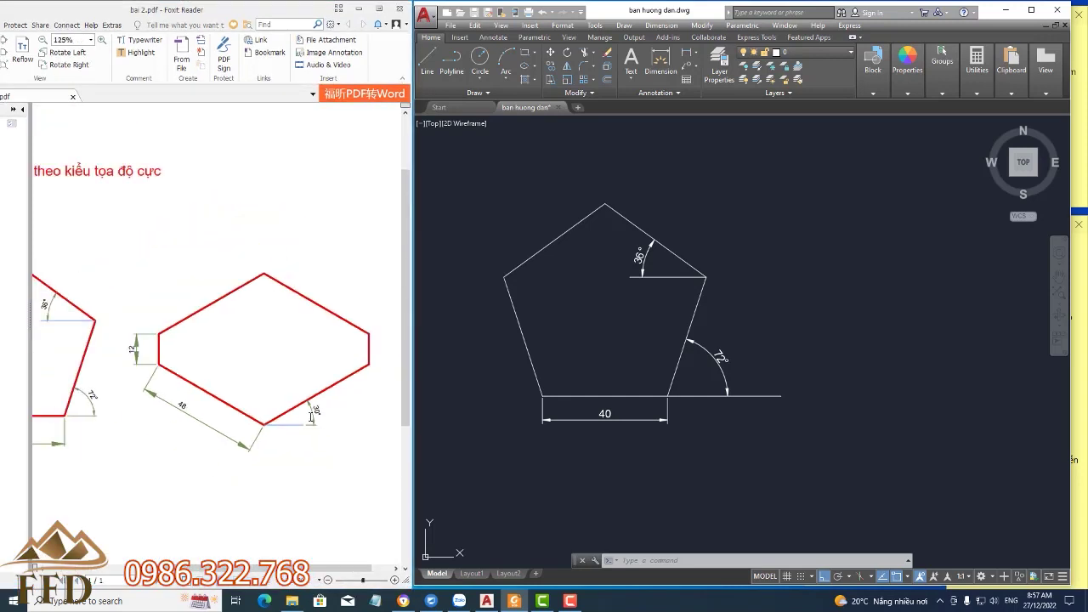
pyautogui.keyDown('ctrl'); pyautogui.scroll(1, 311, 417); pyautogui.keyUp('ctrl')
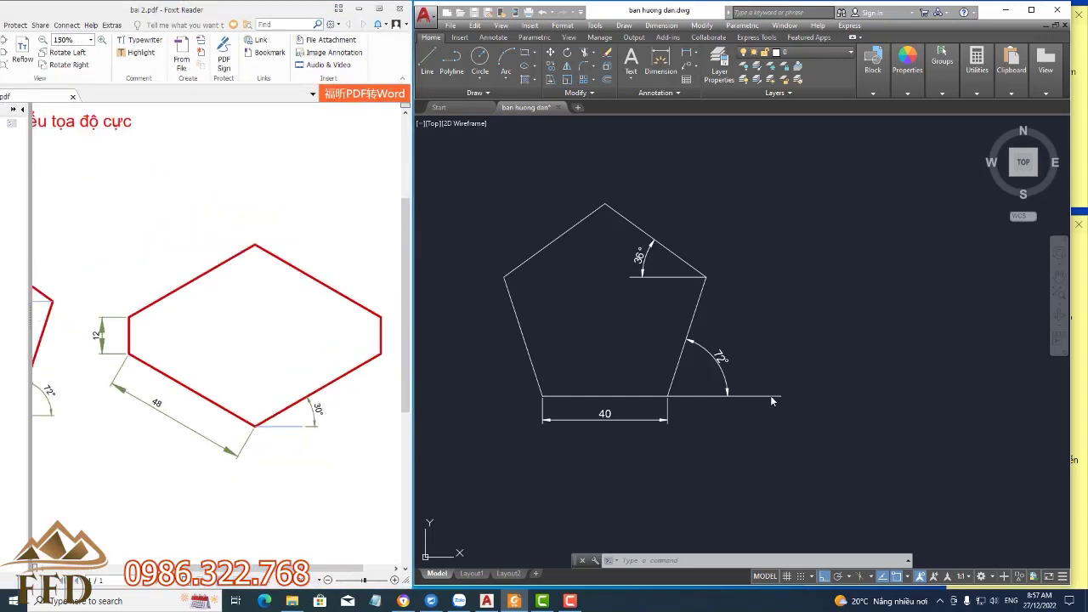
pyautogui.moveTo(801, 358); pyautogui.dragTo(493, 372, button='middle')
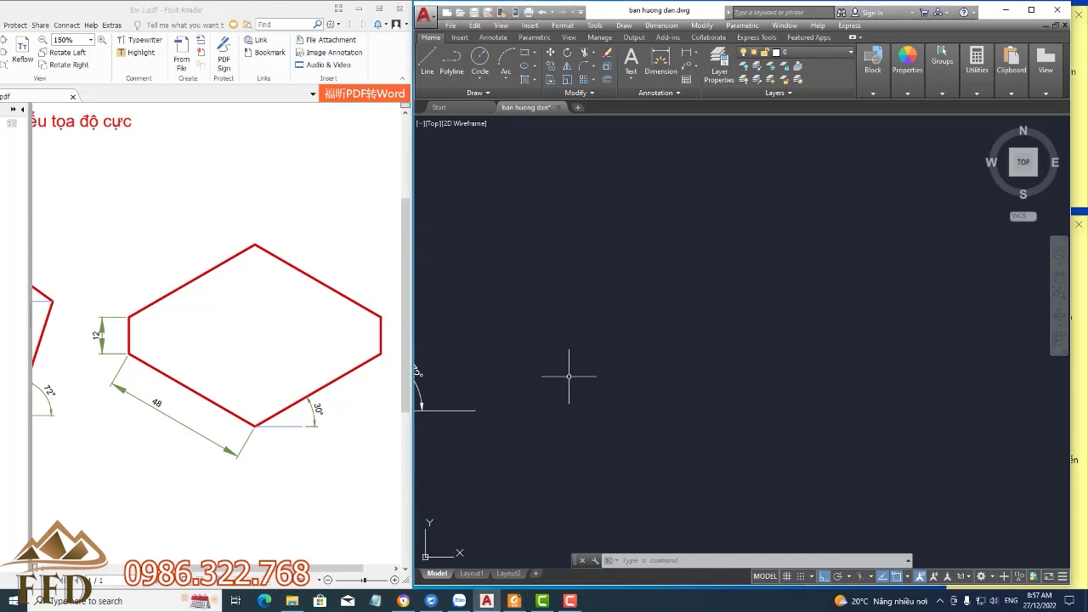
# Draw a 48-unit horizontal line and rotate it 30° about its left endpoint.
pyautogui.write('l')
pyautogui.press('Return')
pyautogui.click(644, 393)
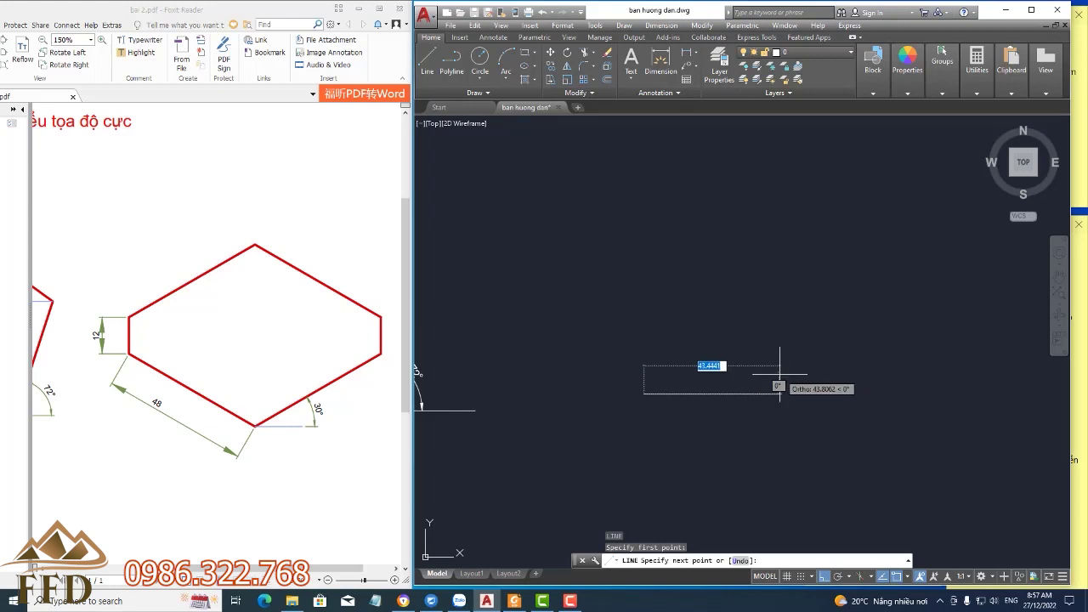
pyautogui.write('48')
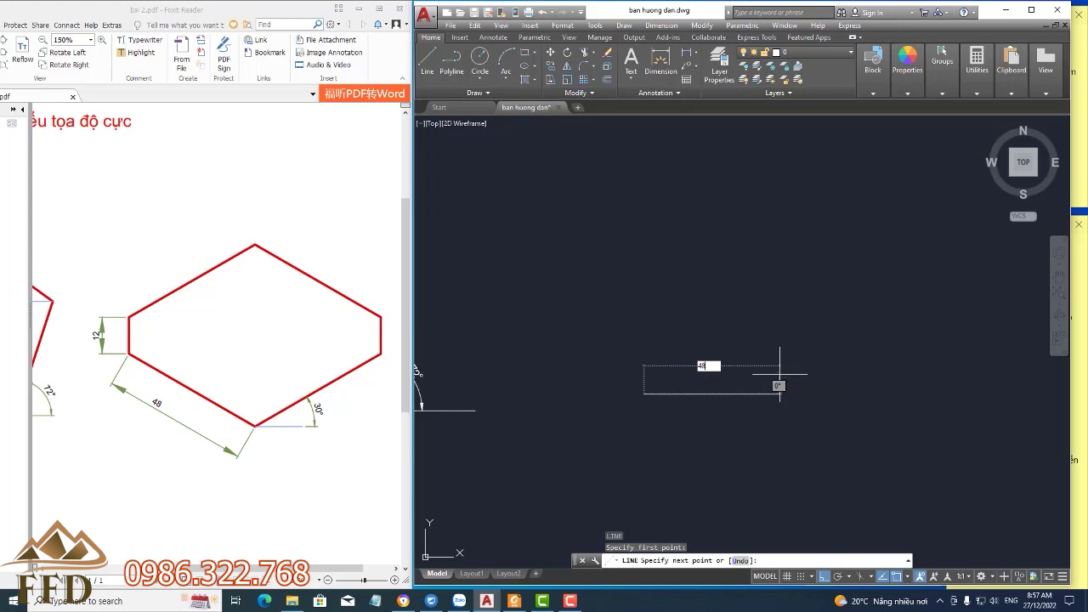
pyautogui.press('Return')
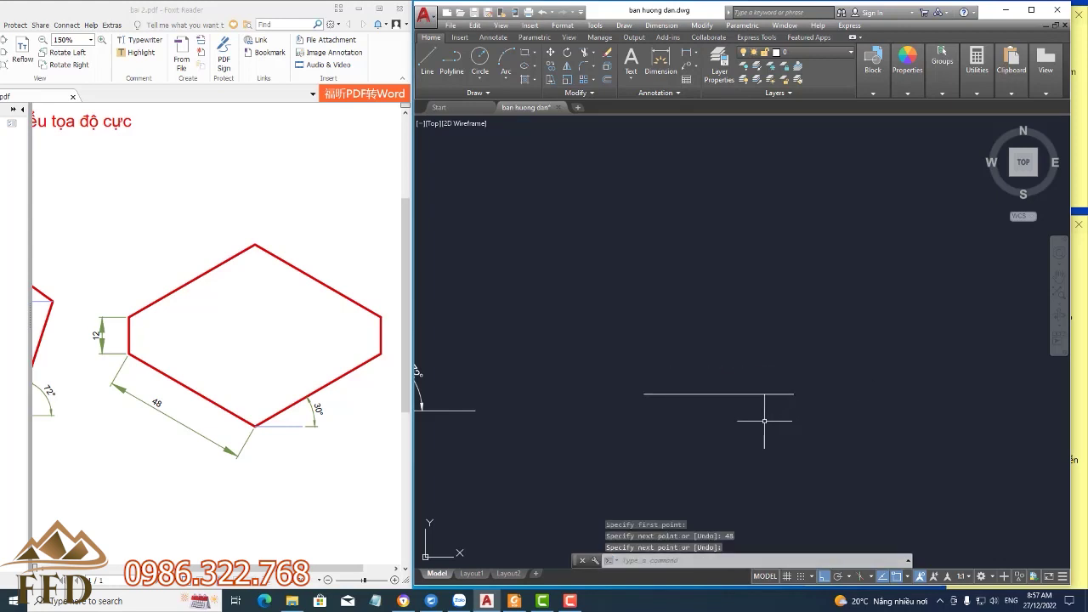
pyautogui.write('@')
pyautogui.press('Return')
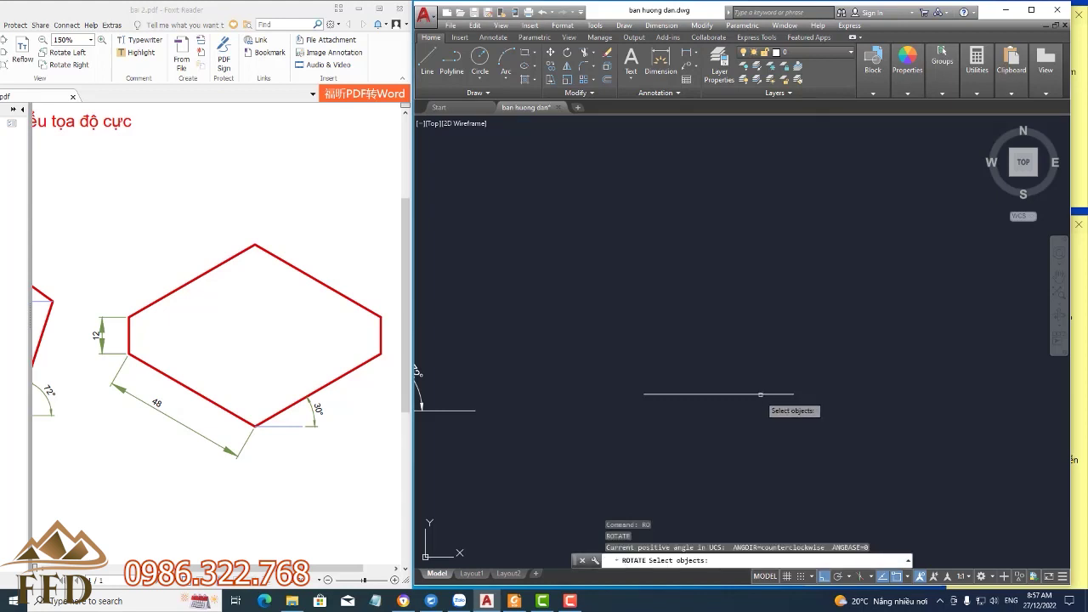
pyautogui.click(762, 394)
pyautogui.press('Return')
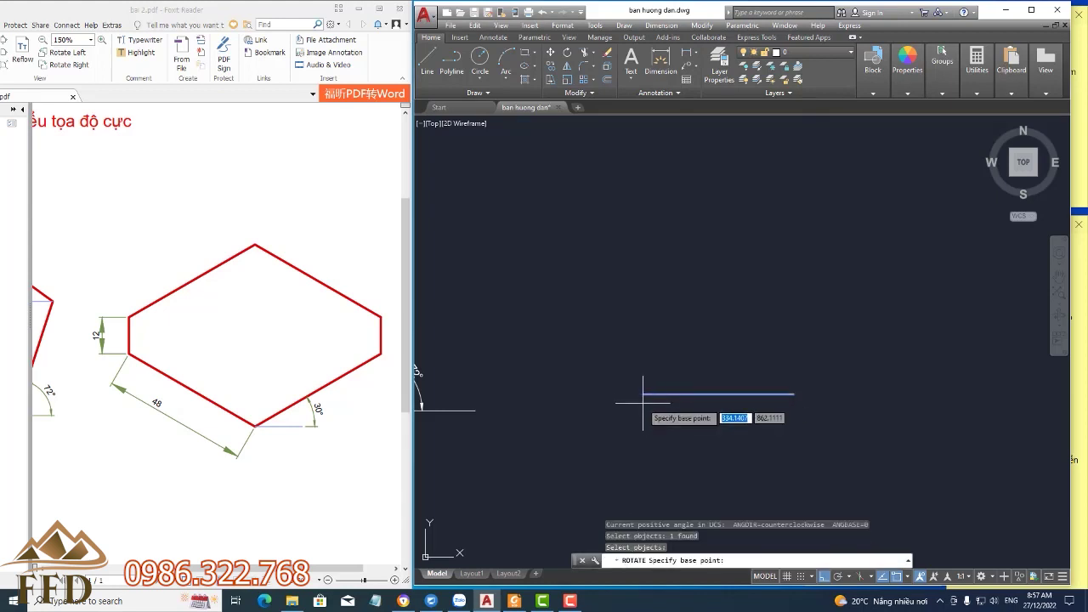
pyautogui.click(644, 394)
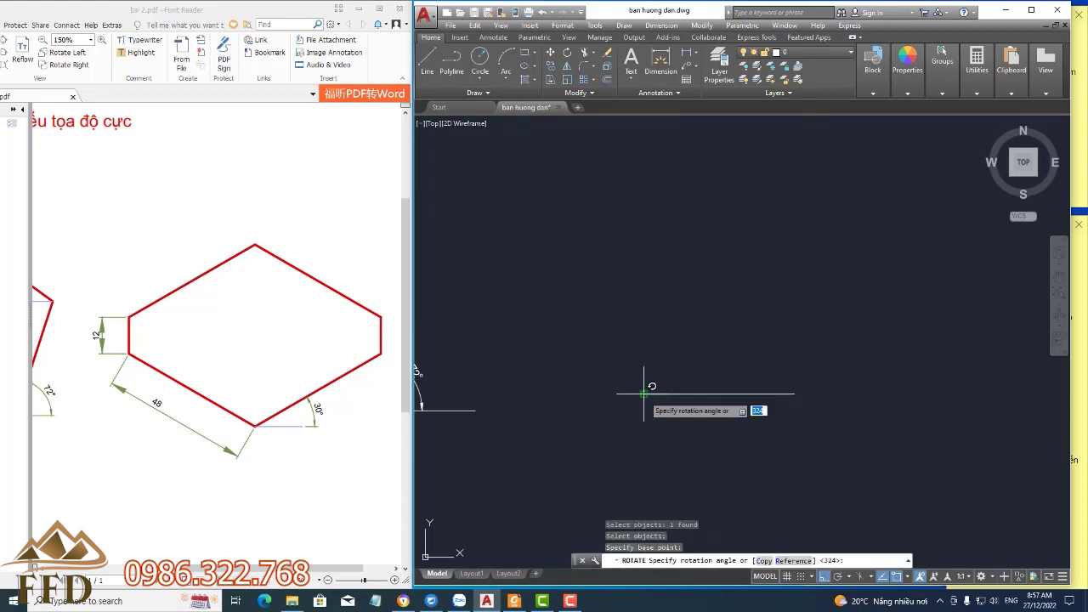
pyautogui.press('Return')
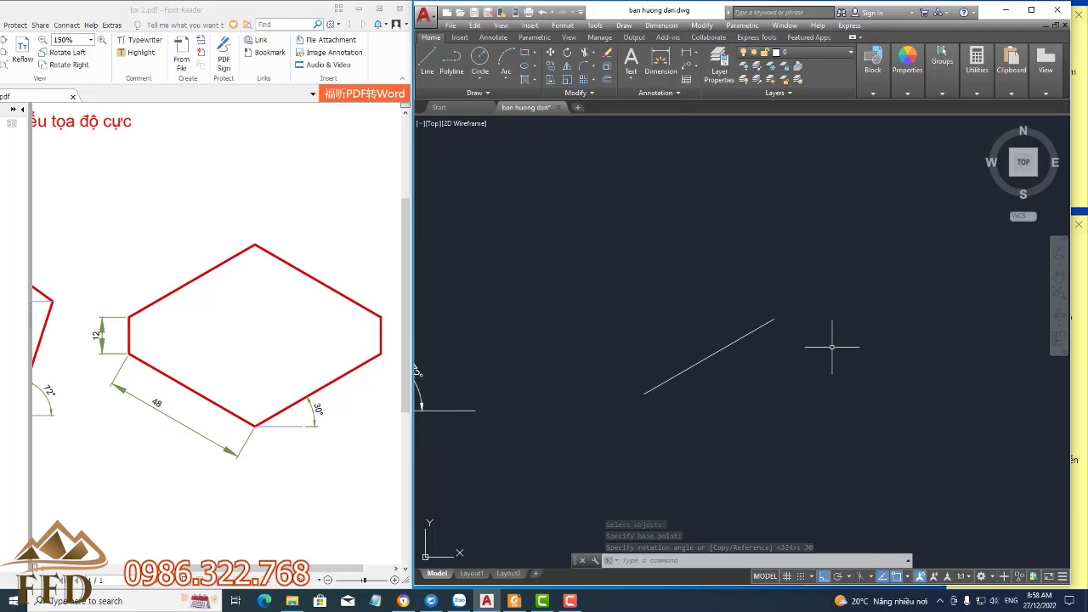
# Draw a 12-unit vertical edge up from the slanted side's upper end.
pyautogui.write('l')
pyautogui.press('Return')
pyautogui.click(773, 320)
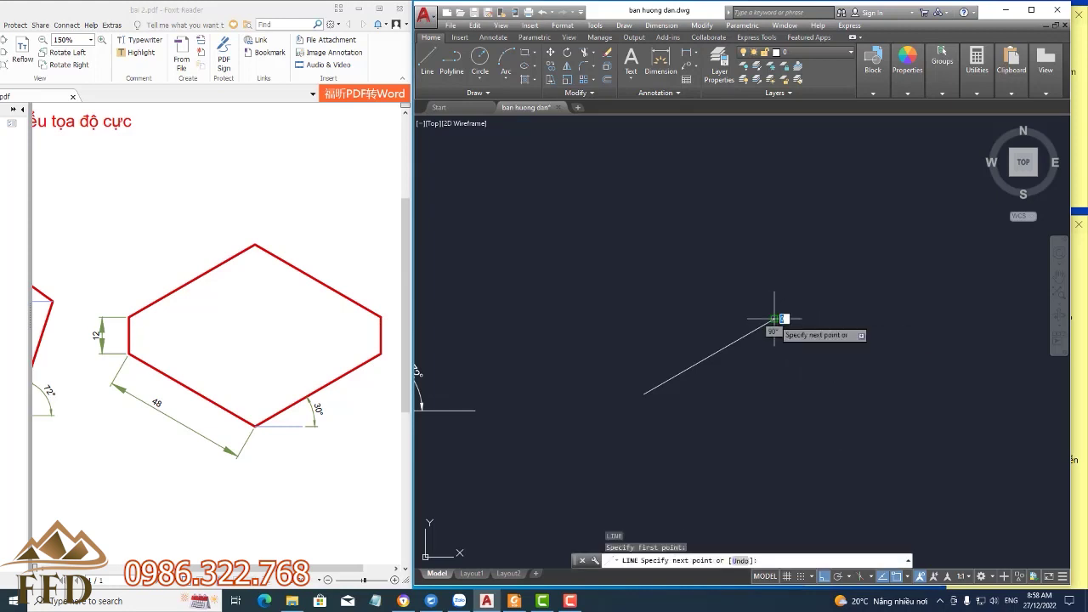
pyautogui.write('12')
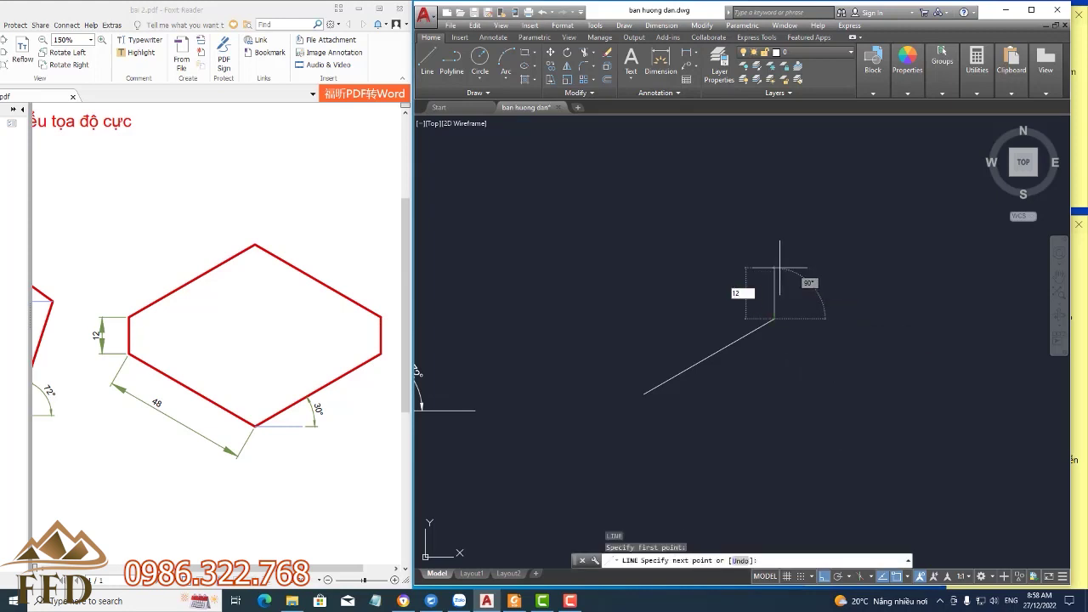
pyautogui.press('Return')
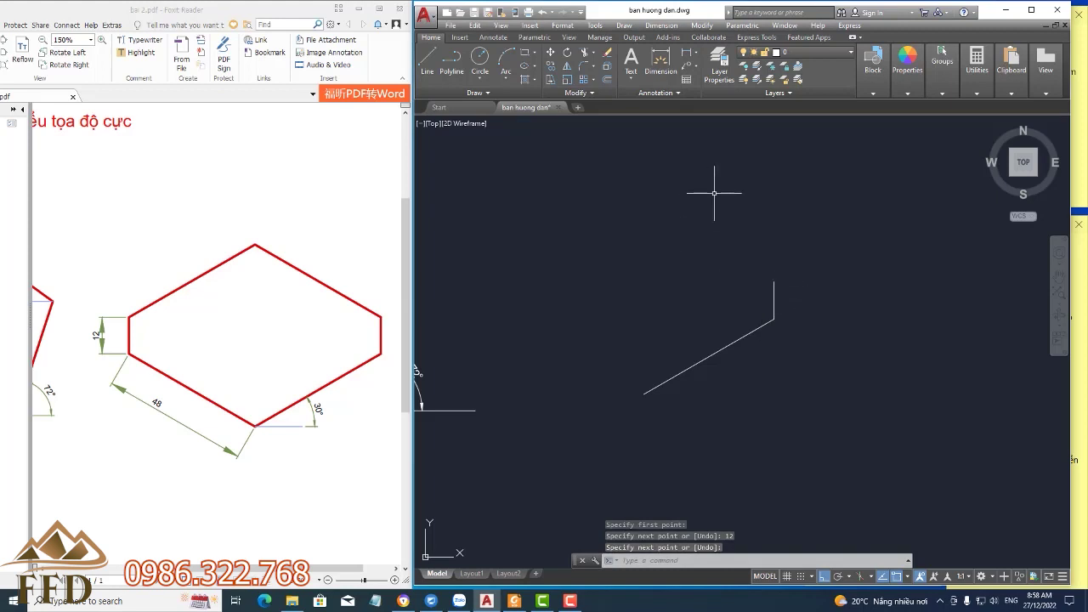
# Draw a 48-unit horizontal line leftward from the vertical edge's top.
pyautogui.press('Return')
pyautogui.press('Return')
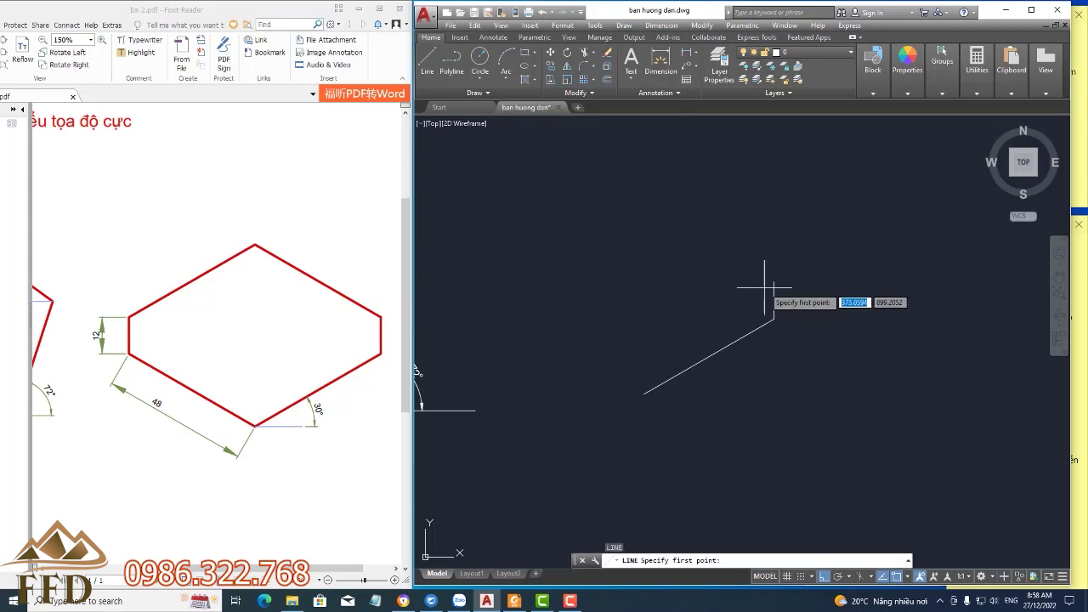
pyautogui.click(773, 281)
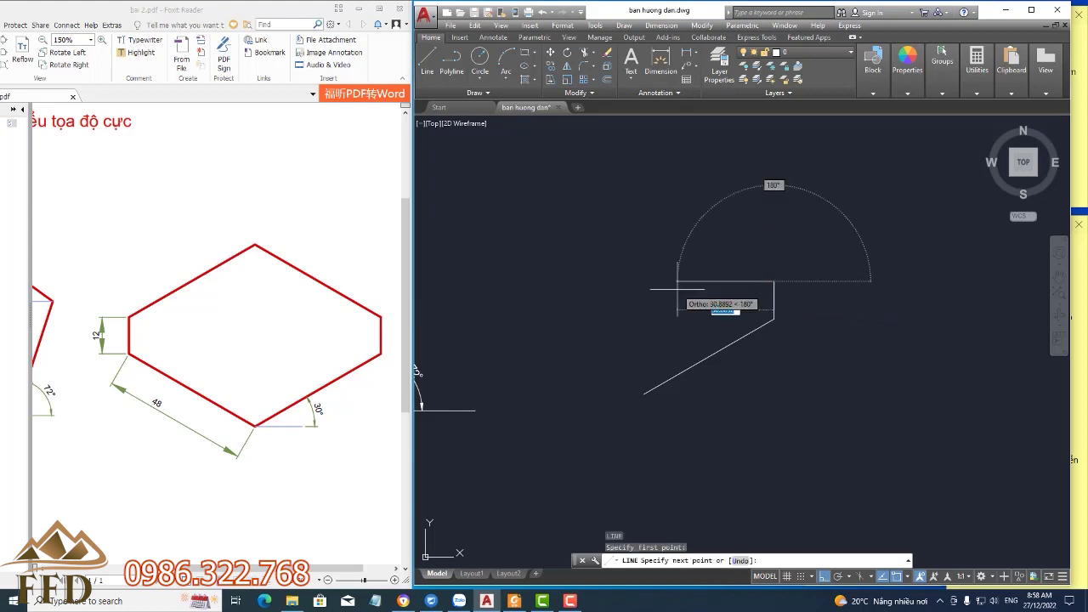
pyautogui.write('48')
pyautogui.press('Return')
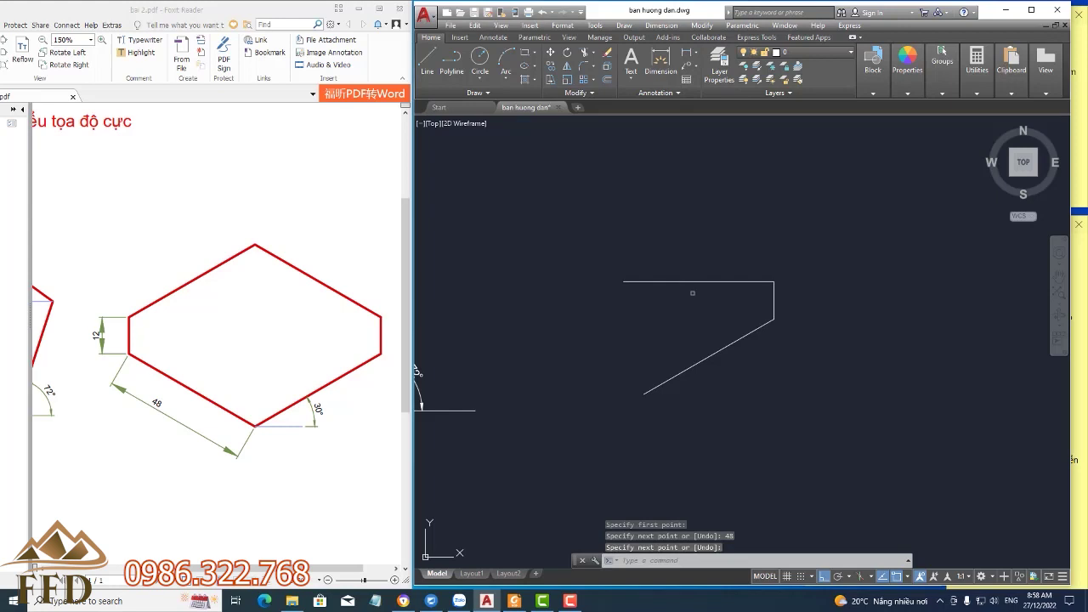
# Rotate the top line -30° about its right end.
pyautogui.write('ro')
pyautogui.press('Return')
pyautogui.click(702, 282)
pyautogui.press('Return')
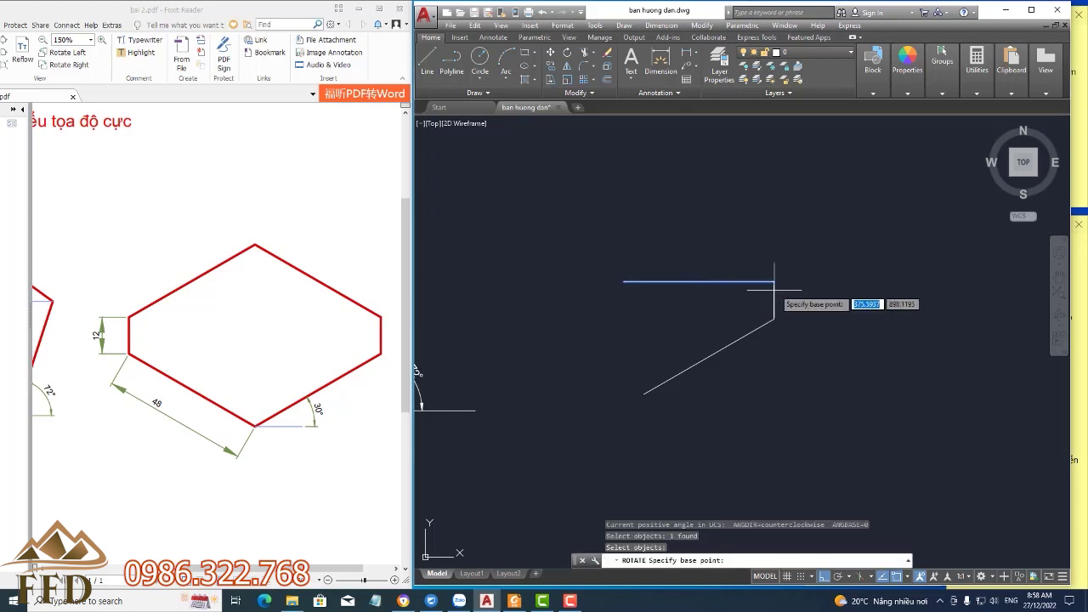
pyautogui.click(773, 281)
pyautogui.write('30')
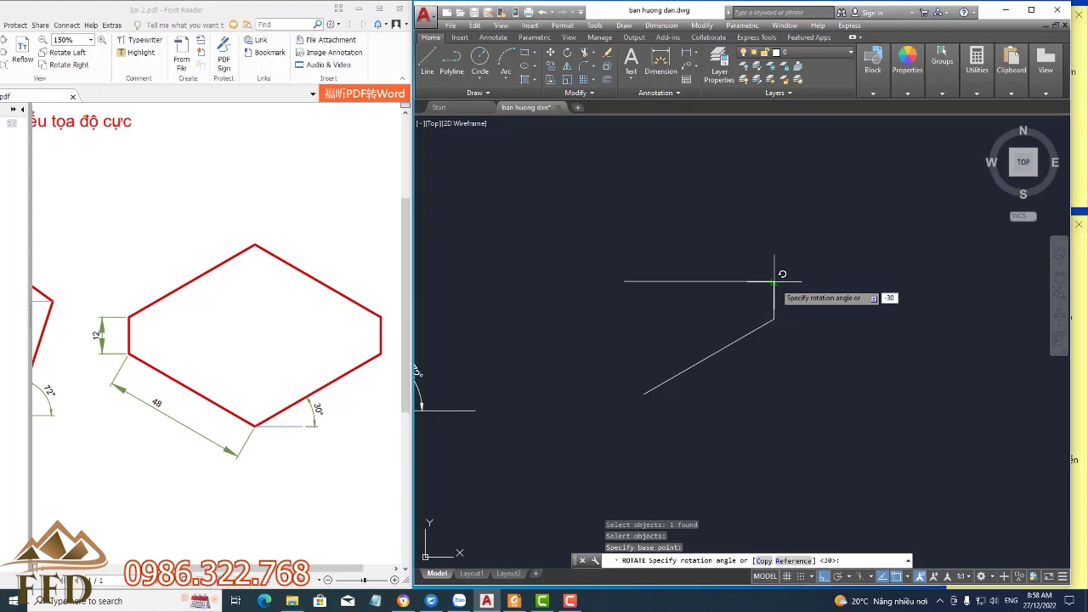
pyautogui.press('Return')
pyautogui.write('mi')
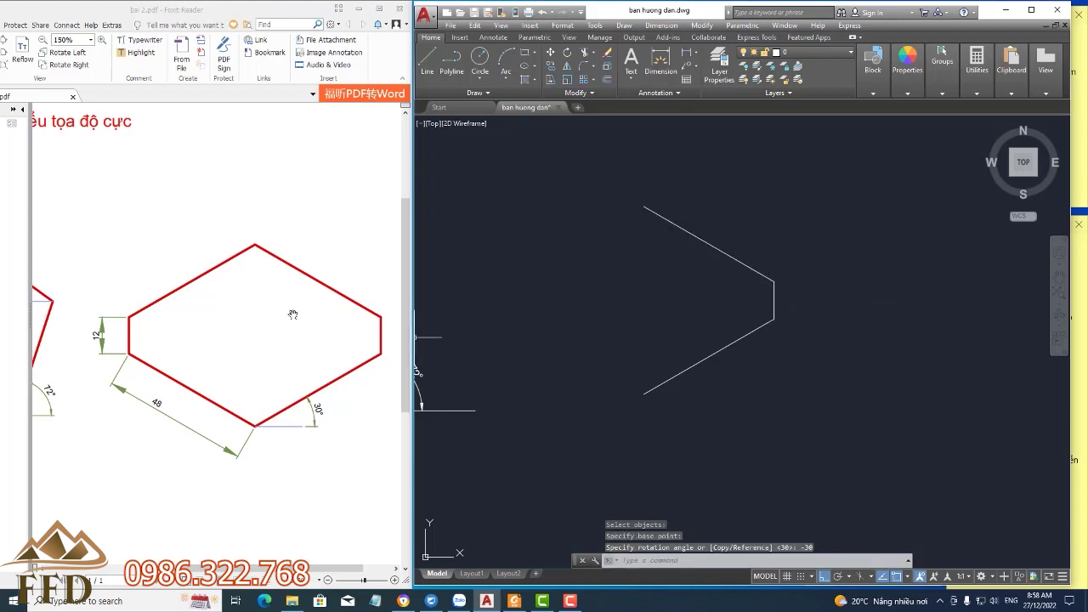
# Mirror the three edges across the vertical axis through the top and bottom vertices.
pyautogui.press('Return')
pyautogui.click(799, 375)
pyautogui.click(706, 236)
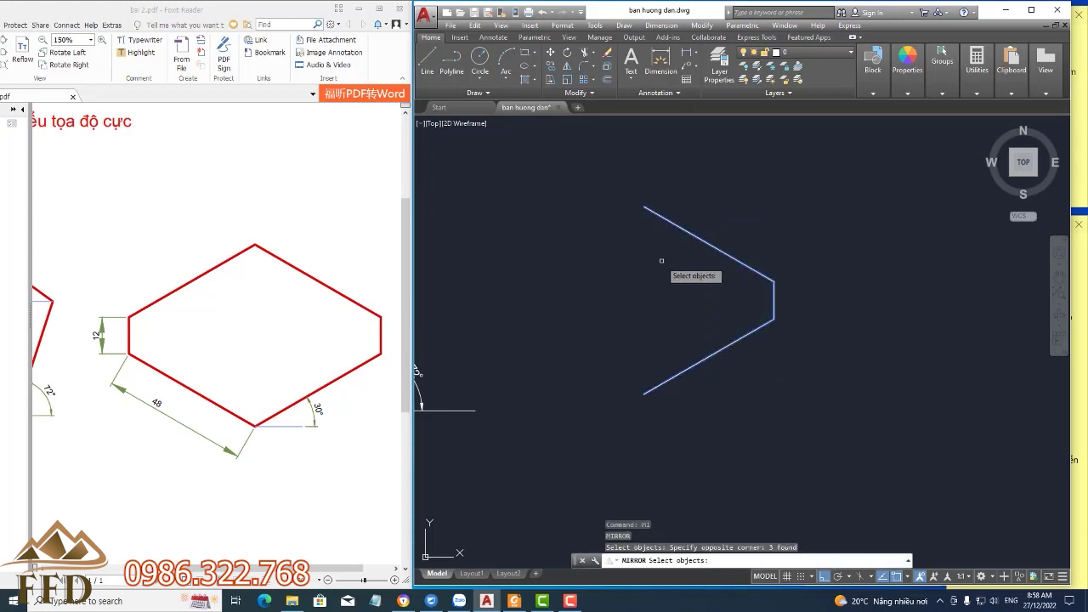
pyautogui.press('Return')
pyautogui.click(644, 208)
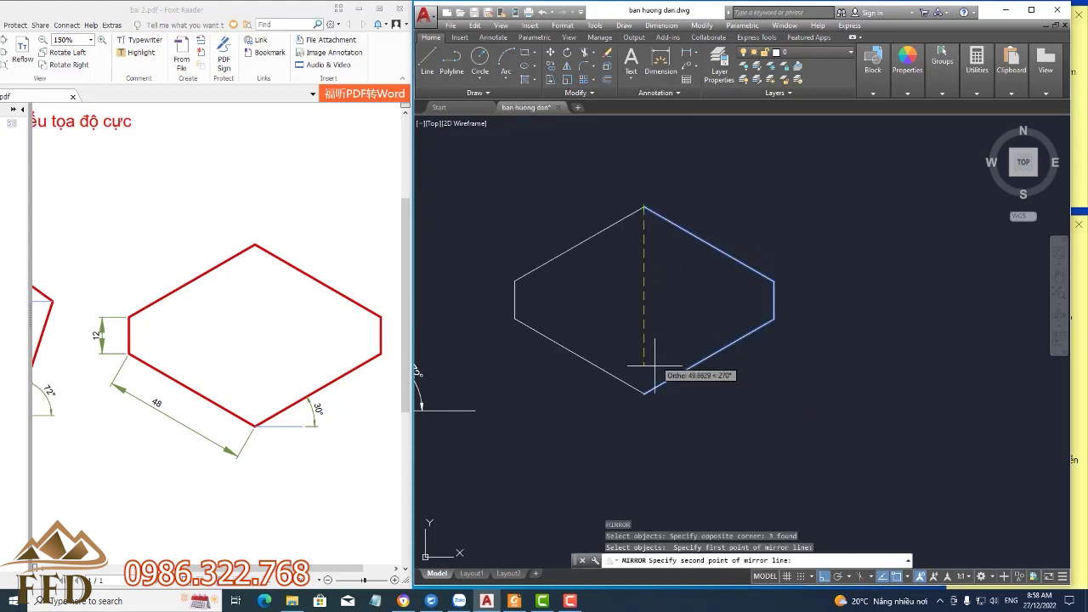
pyautogui.click(644, 393)
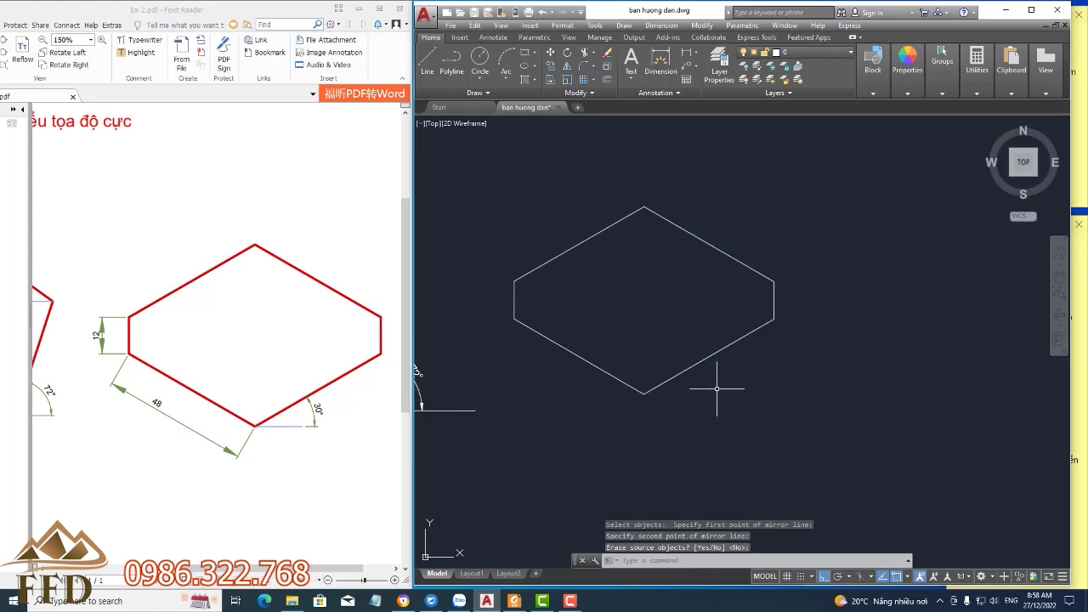
# Zoom and pan to centre the completed hexagon in the view.
pyautogui.moveTo(630, 342); pyautogui.dragTo(738, 344, button='middle')
pyautogui.scroll(4, 774, 332)
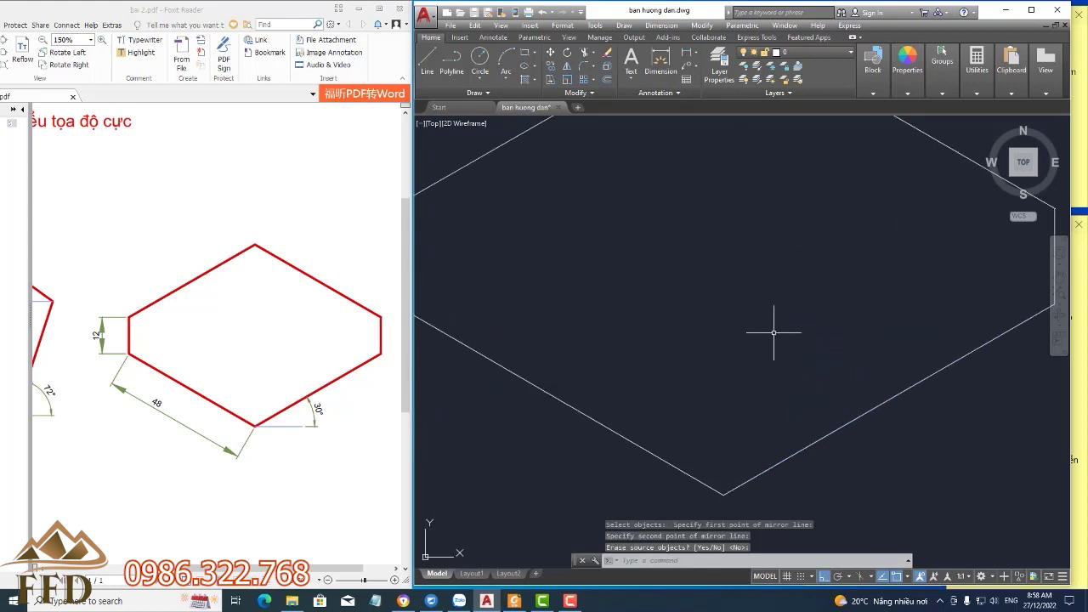
pyautogui.scroll(-2, 774, 332)
pyautogui.scroll(6, 954, 254)
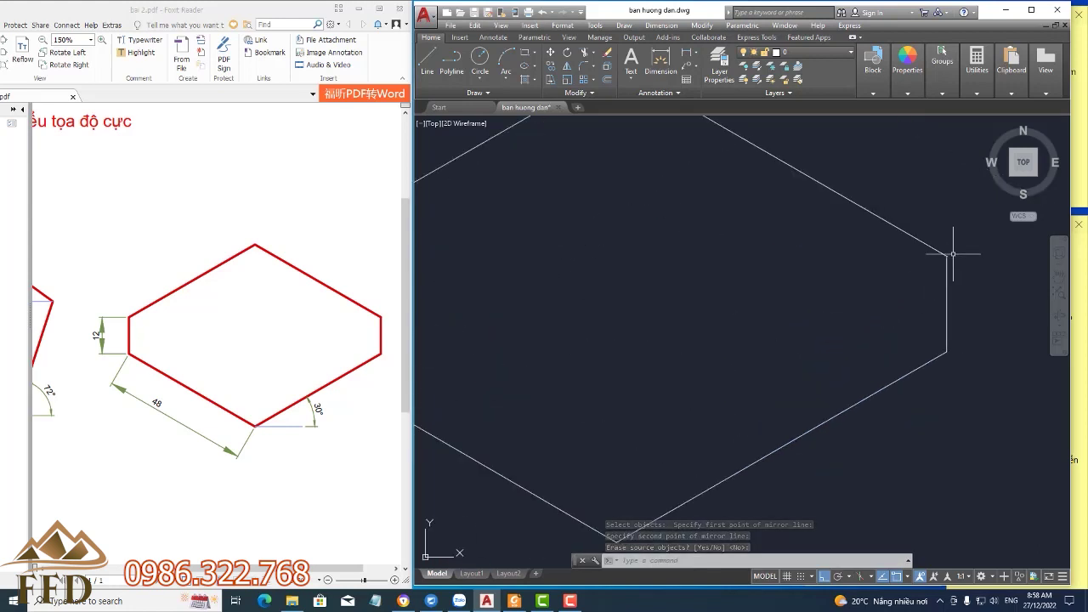
pyautogui.scroll(2, 954, 255)
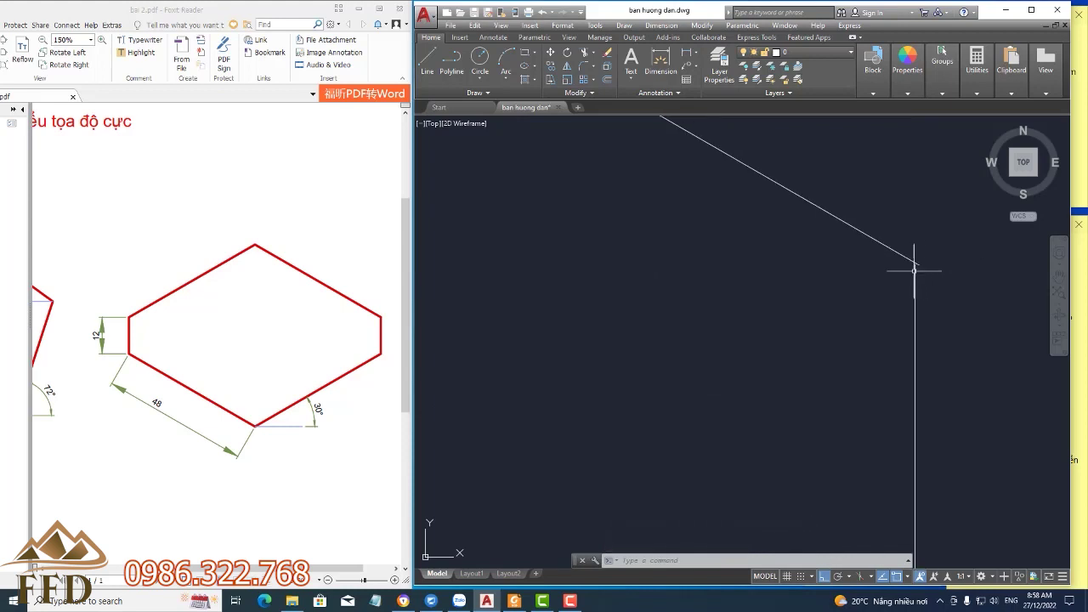
pyautogui.scroll(-1, 914, 271)
pyautogui.scroll(-2, 912, 280)
pyautogui.scroll(-2, 911, 291)
pyautogui.scroll(-2, 884, 298)
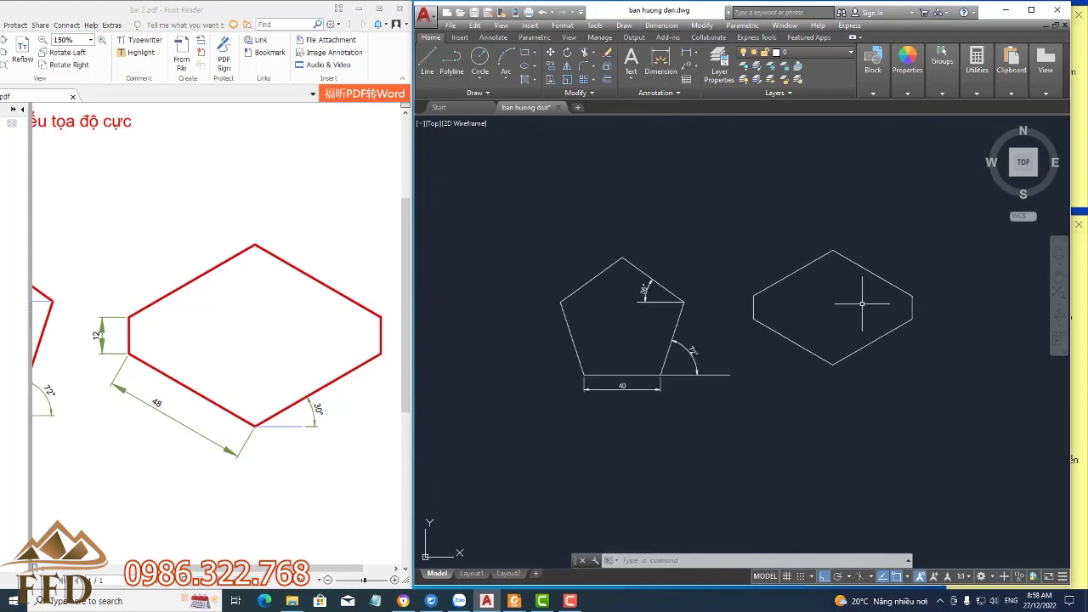
pyautogui.scroll(3, 863, 303)
pyautogui.scroll(4, 770, 258)
pyautogui.scroll(-4, 767, 285)
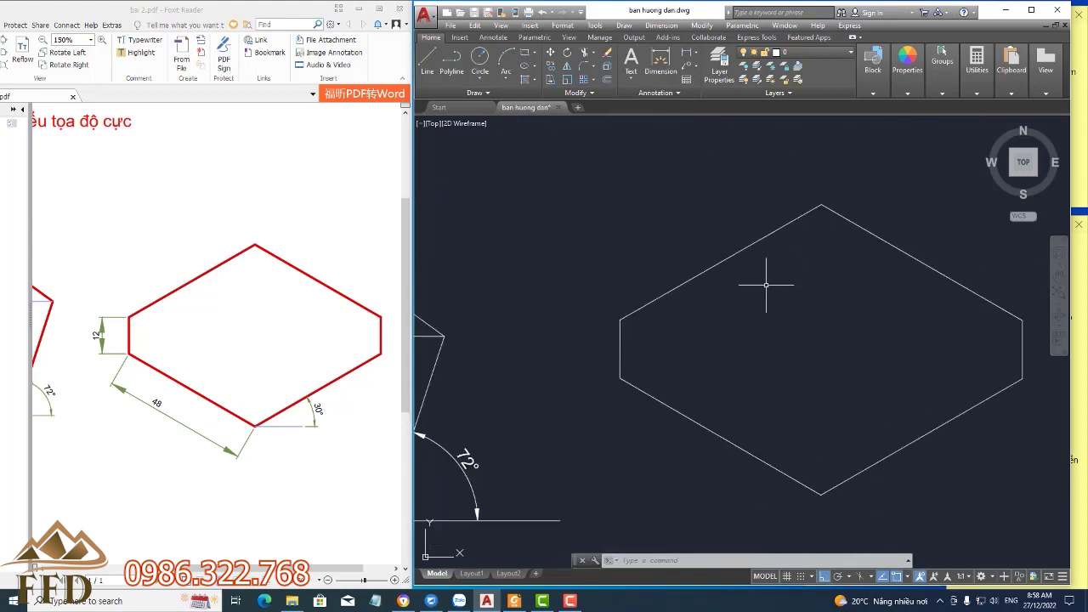
pyautogui.moveTo(838, 271); pyautogui.dragTo(783, 291, button='middle')
pyautogui.scroll(2, 796, 418)
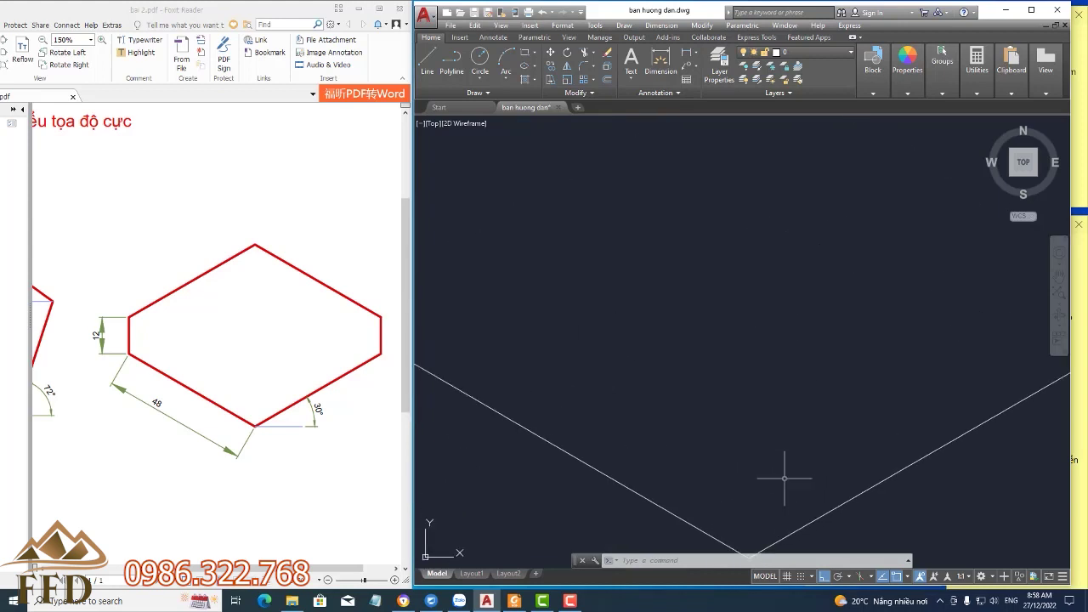
pyautogui.moveTo(783, 473)
pyautogui.mouseDown(button='middle')
pyautogui.moveTo(790, 340)
pyautogui.moveTo(773, 456)
pyautogui.mouseUp(button='middle')
pyautogui.scroll(-2, 791, 334)
pyautogui.moveTo(790, 334); pyautogui.dragTo(729, 358, button='middle')
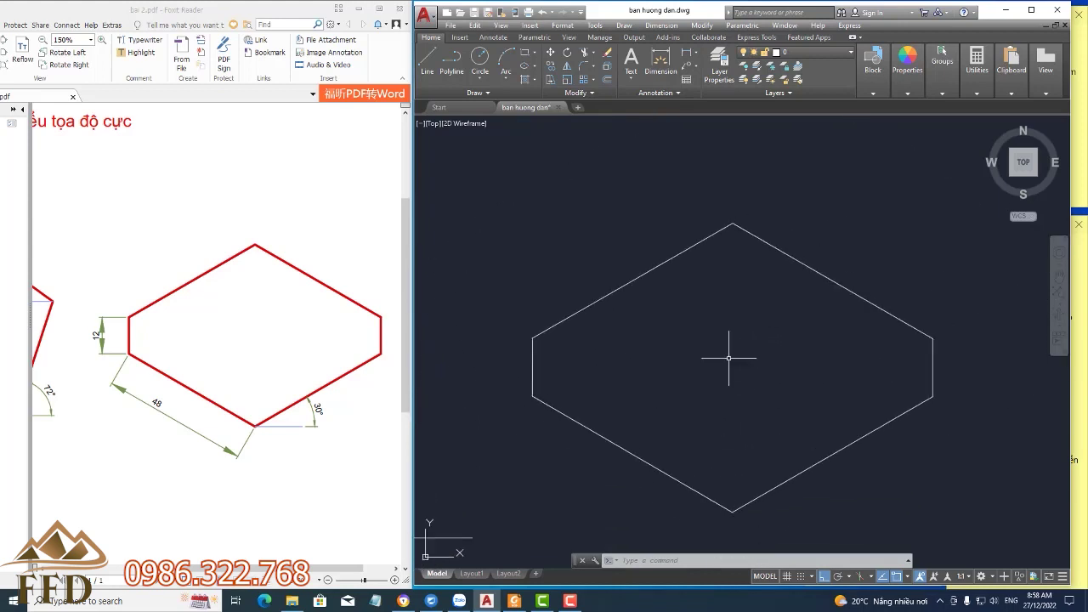
# Erase the hexagon's two top edges.
pyautogui.press('Return')
pyautogui.click(816, 308)
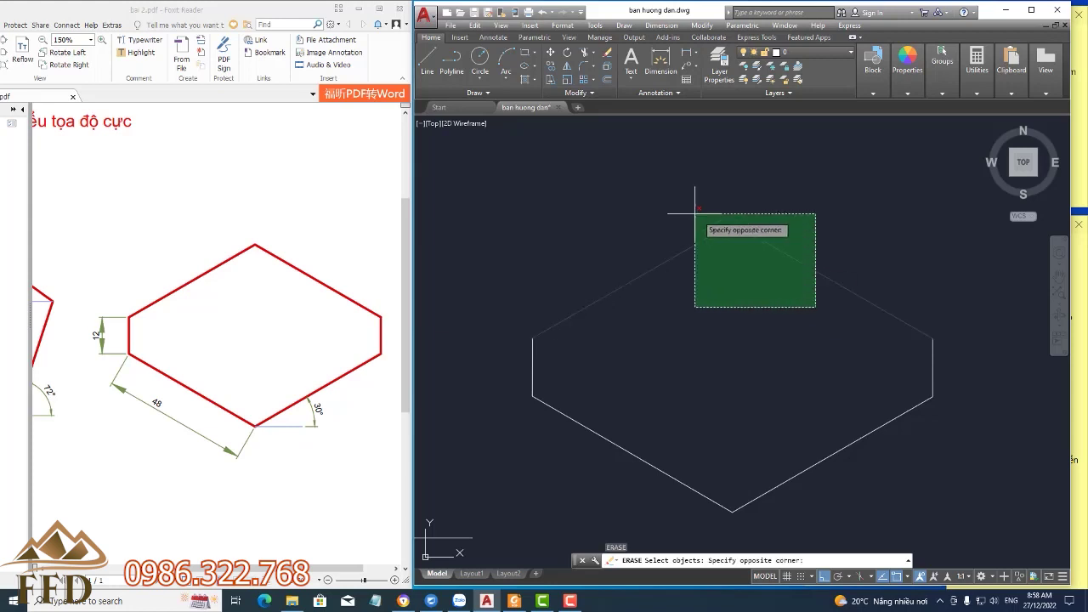
pyautogui.click(652, 178)
pyautogui.press('Return')
pyautogui.moveTo(875, 315); pyautogui.dragTo(769, 327, button='middle')
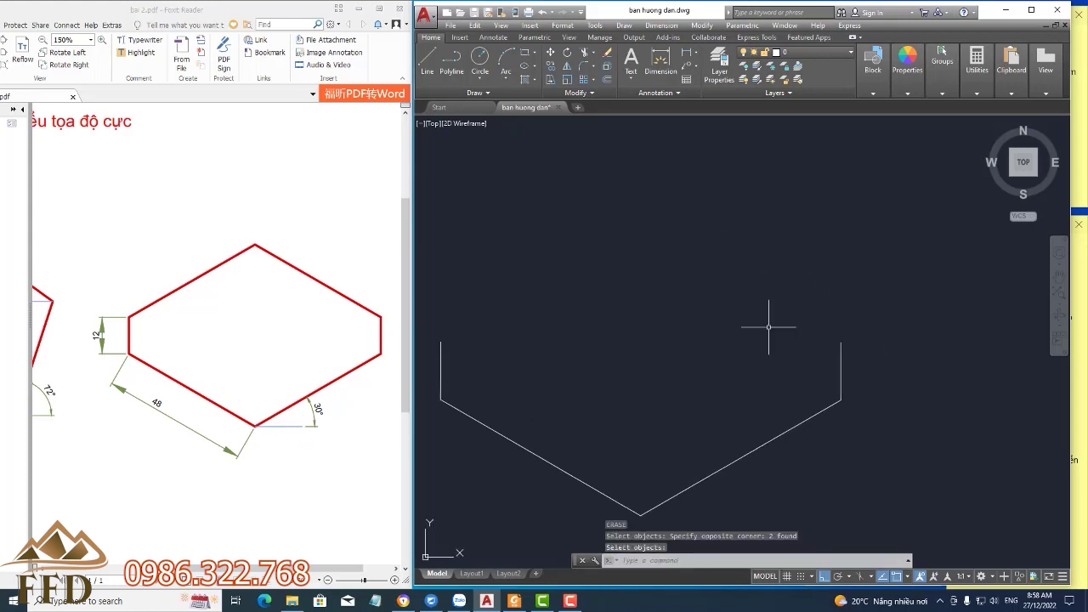
# Draw a 48-unit line leftward from the top of the right vertical side.
pyautogui.press('Return')
pyautogui.write('l')
pyautogui.press('Return')
pyautogui.moveTo(839, 319); pyautogui.dragTo(838, 340, button='middle')
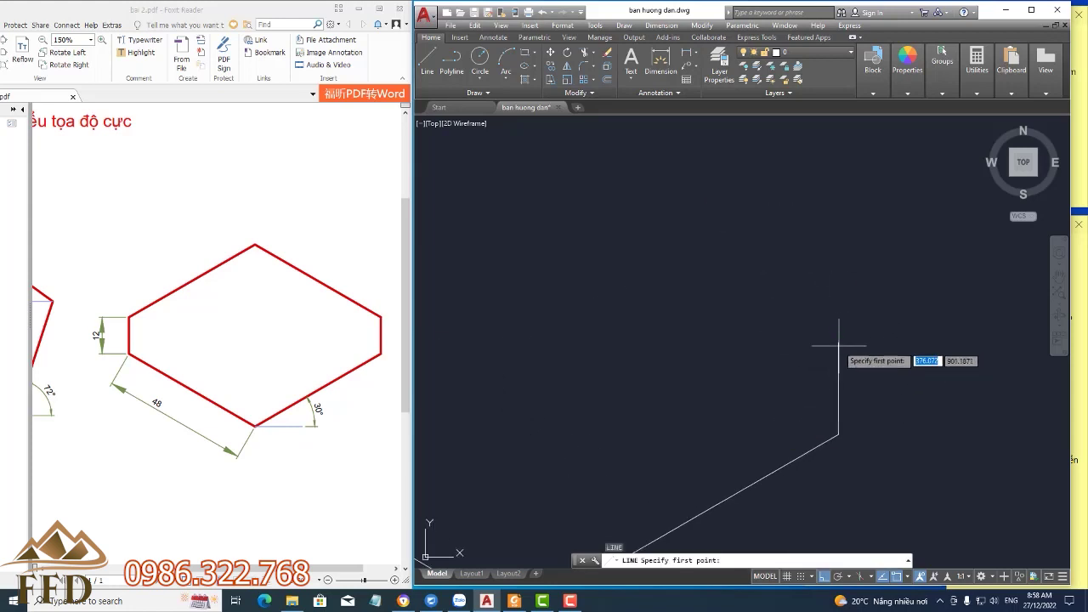
pyautogui.click(838, 342)
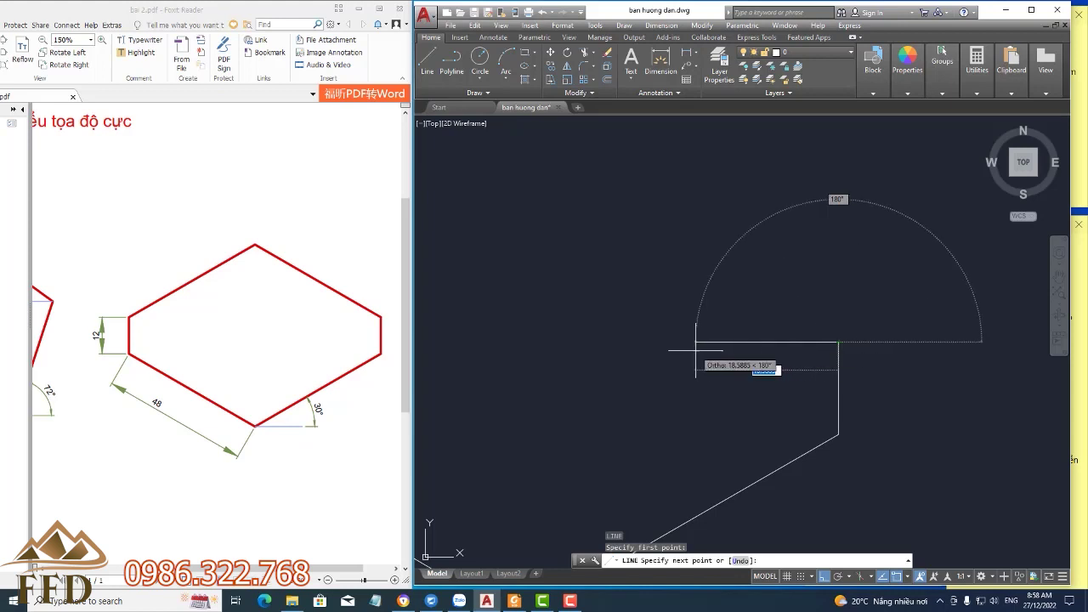
pyautogui.write('48')
pyautogui.press('Return')
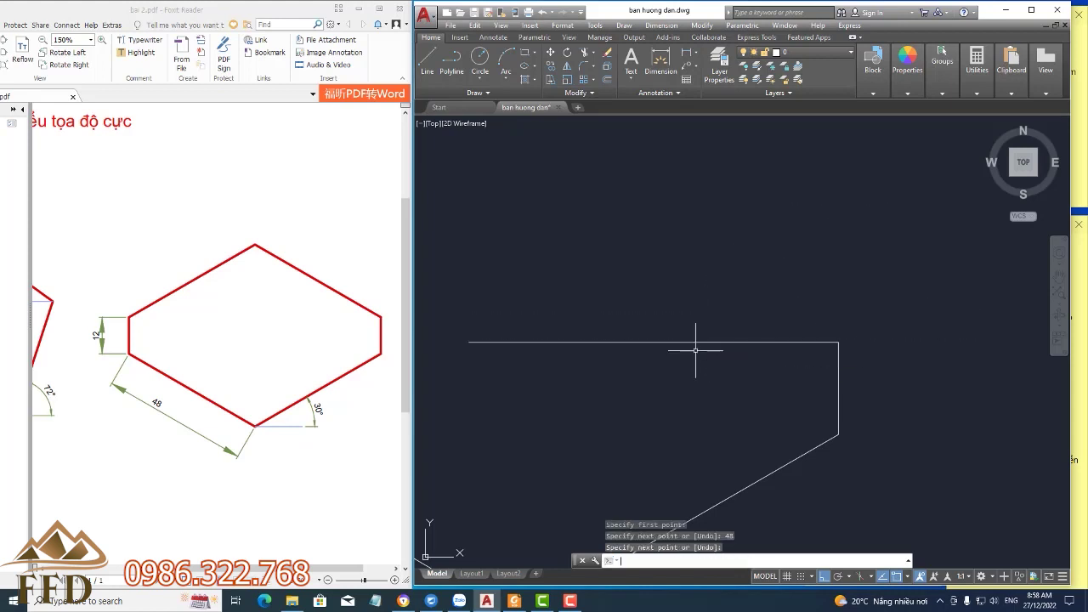
pyautogui.write('rc')
# Rotate the new 48-unit line -30° about its right endpoint.
pyautogui.press('Return')
pyautogui.write('RO')
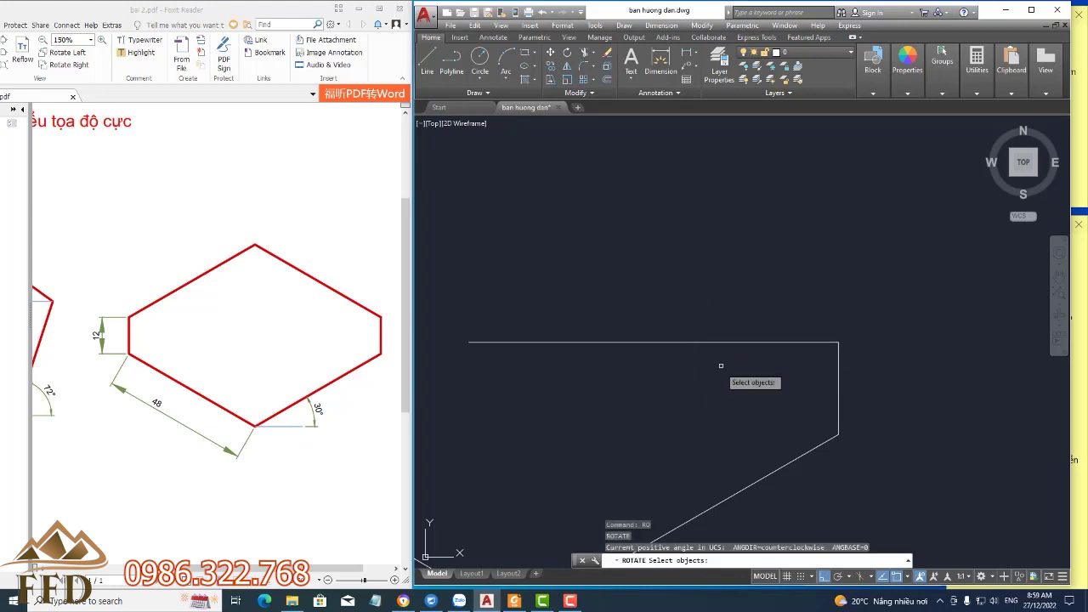
pyautogui.click(741, 343)
pyautogui.press('Return')
pyautogui.scroll(3, 859, 350)
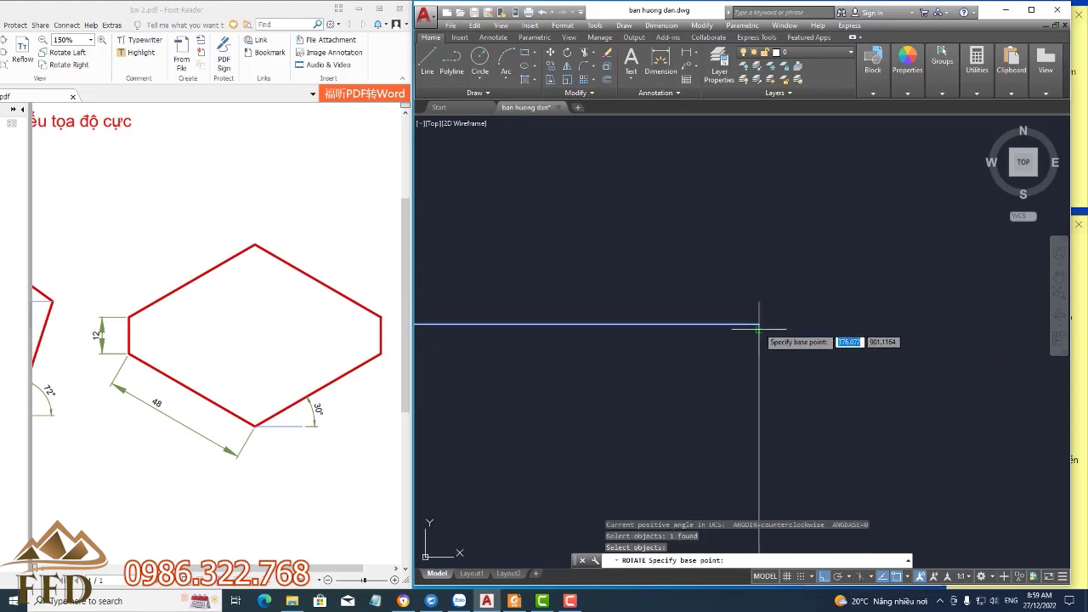
pyautogui.moveTo(759, 328); pyautogui.dragTo(759, 313, button='middle')
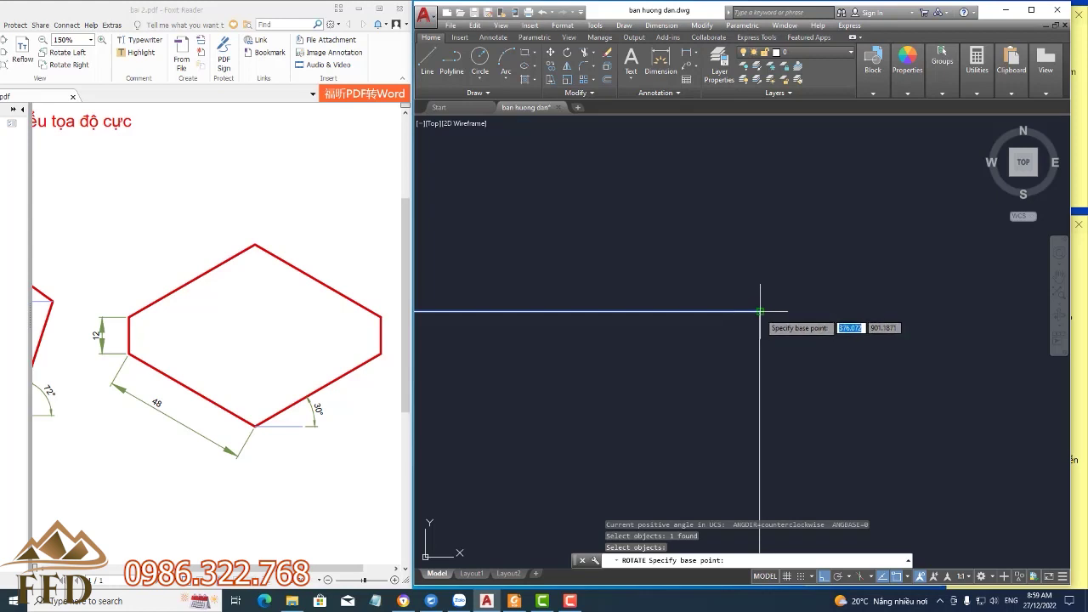
pyautogui.click(760, 312)
pyautogui.write('-30')
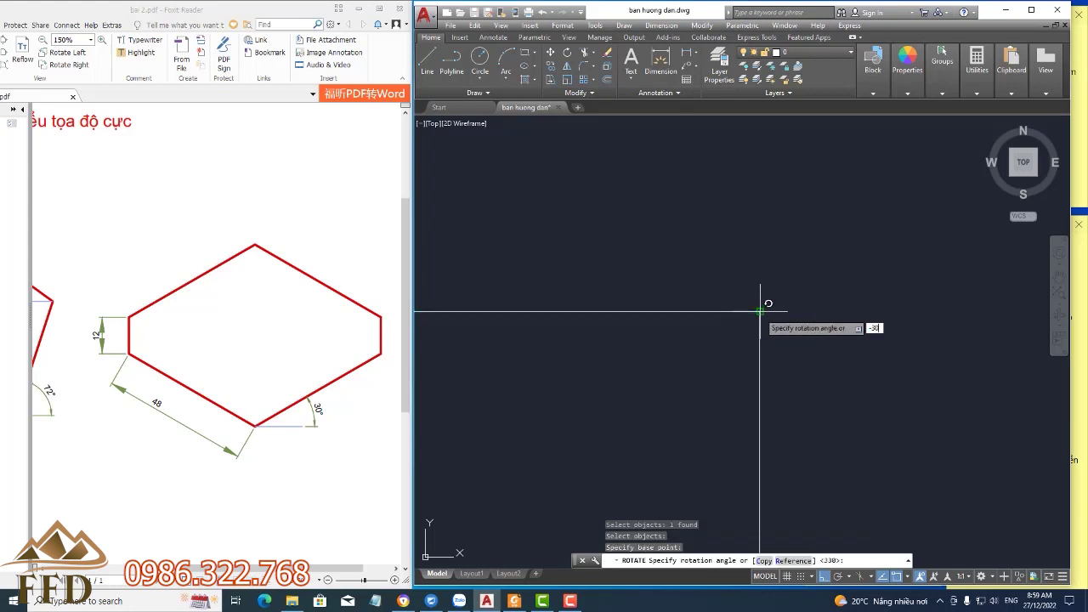
pyautogui.press('Return')
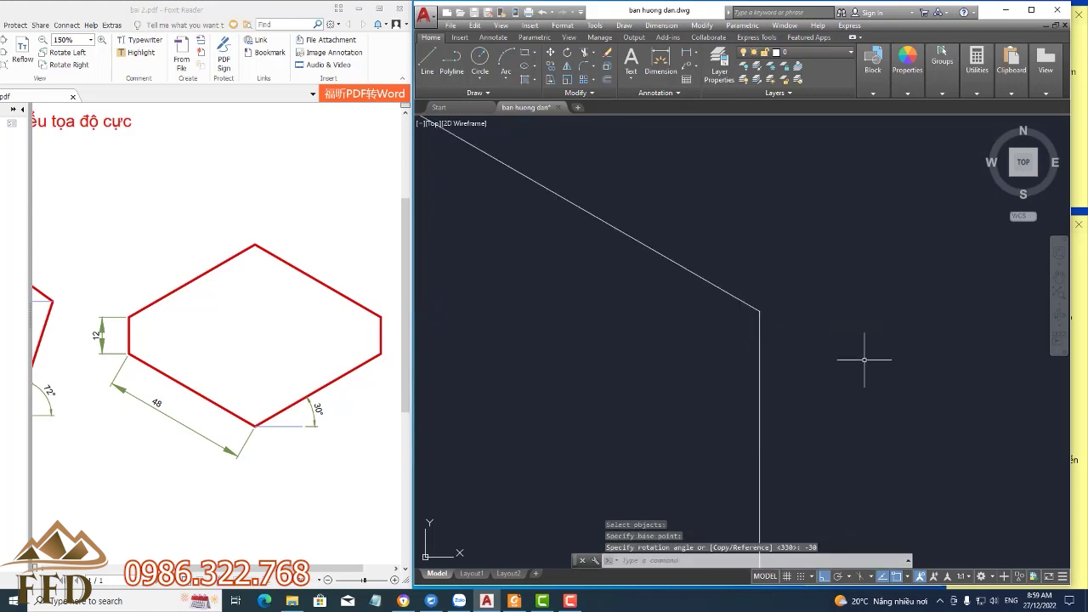
pyautogui.scroll(-5, 861, 361)
pyautogui.write('m')
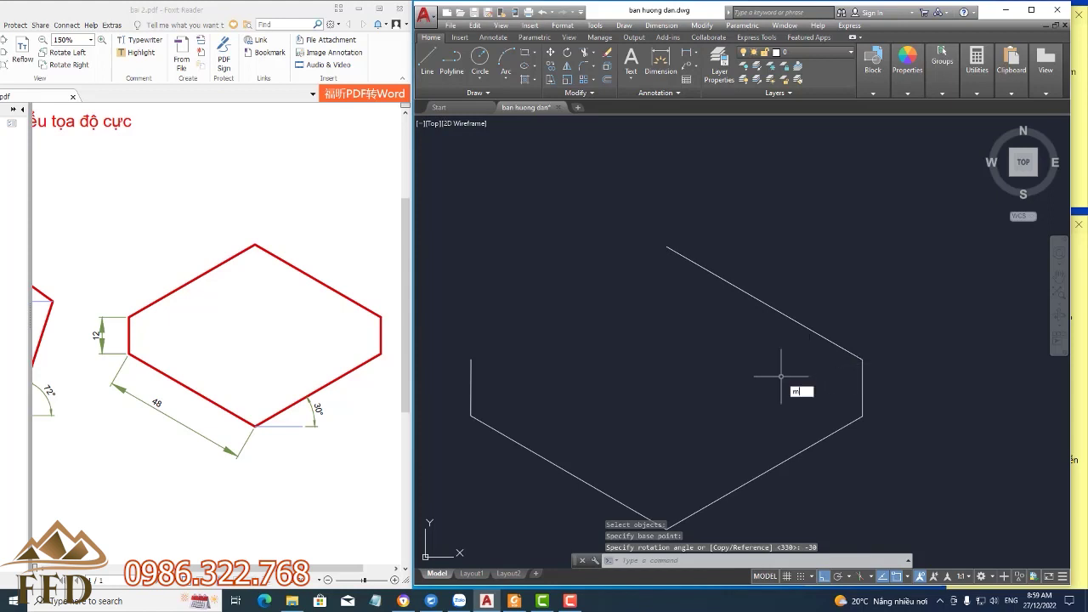
# Mirror the upper-right side across the vertical axis through the top vertex, keeping the original.
pyautogui.press('Return')
pyautogui.click(823, 336)
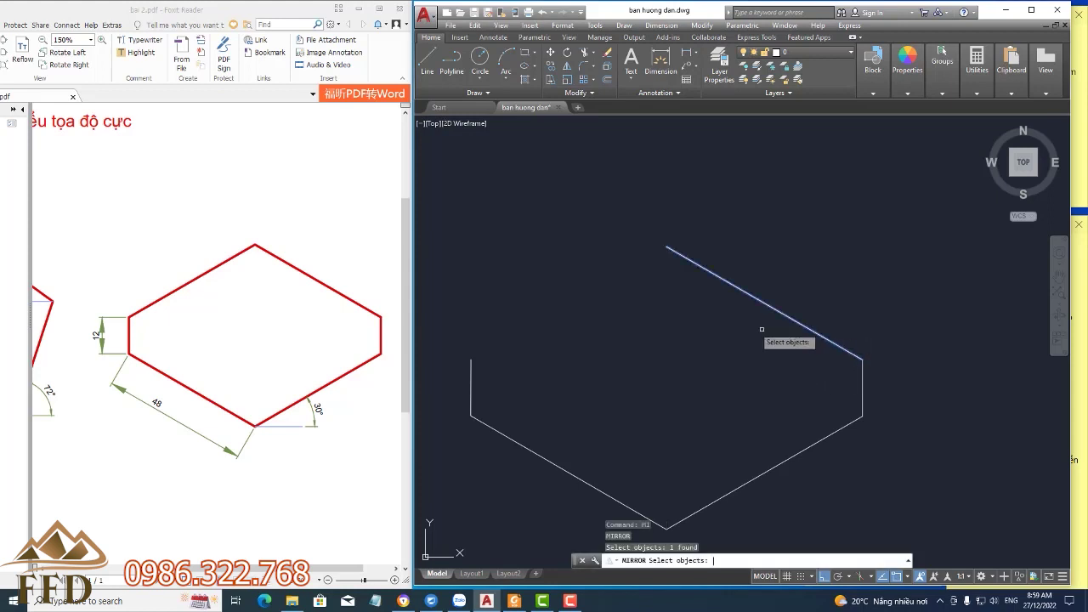
pyautogui.press('Return')
pyautogui.click(667, 247)
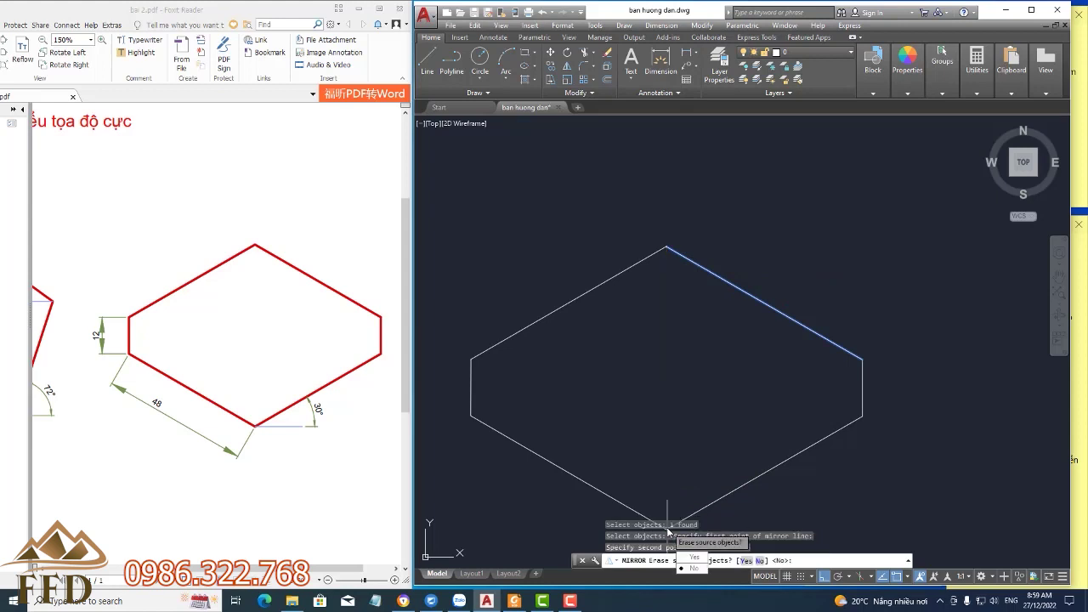
pyautogui.click(667, 517)
pyautogui.scroll(3, 463, 365)
pyautogui.scroll(-3, 472, 360)
pyautogui.scroll(-3, 482, 360)
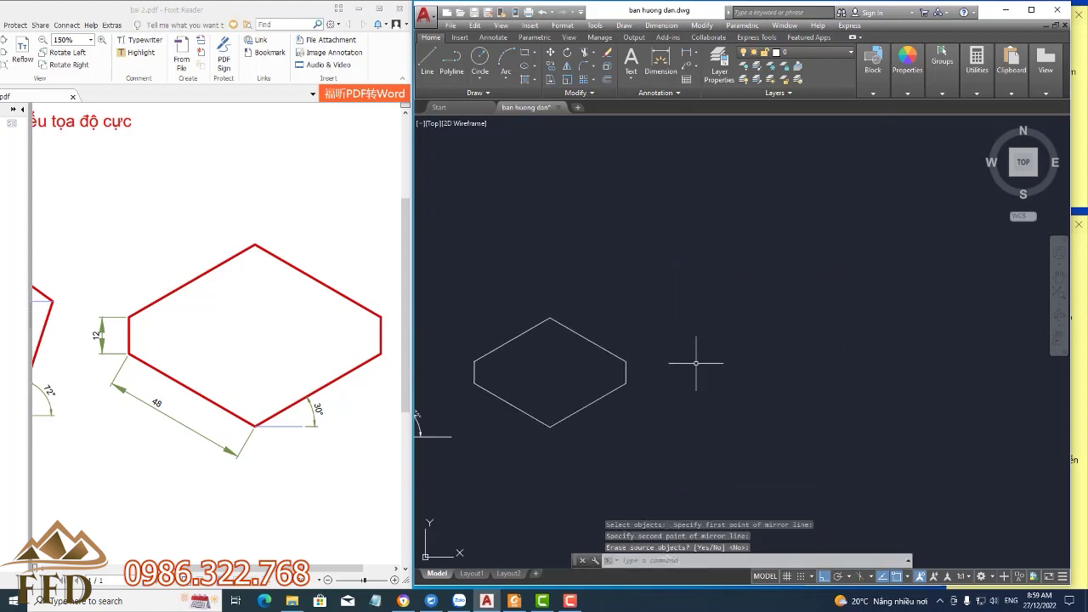
pyautogui.scroll(5, 655, 365)
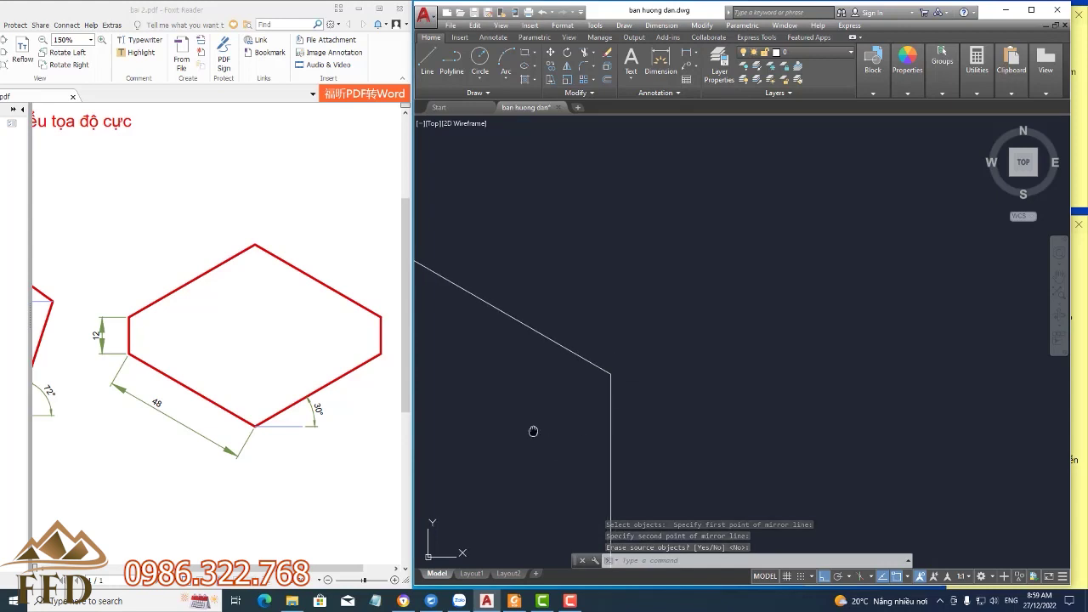
pyautogui.moveTo(534, 430); pyautogui.dragTo(850, 281, button='middle')
pyautogui.scroll(3, 915, 273)
pyautogui.scroll(-2, 867, 340)
pyautogui.scroll(-2, 839, 413)
pyautogui.scroll(-2, 761, 469)
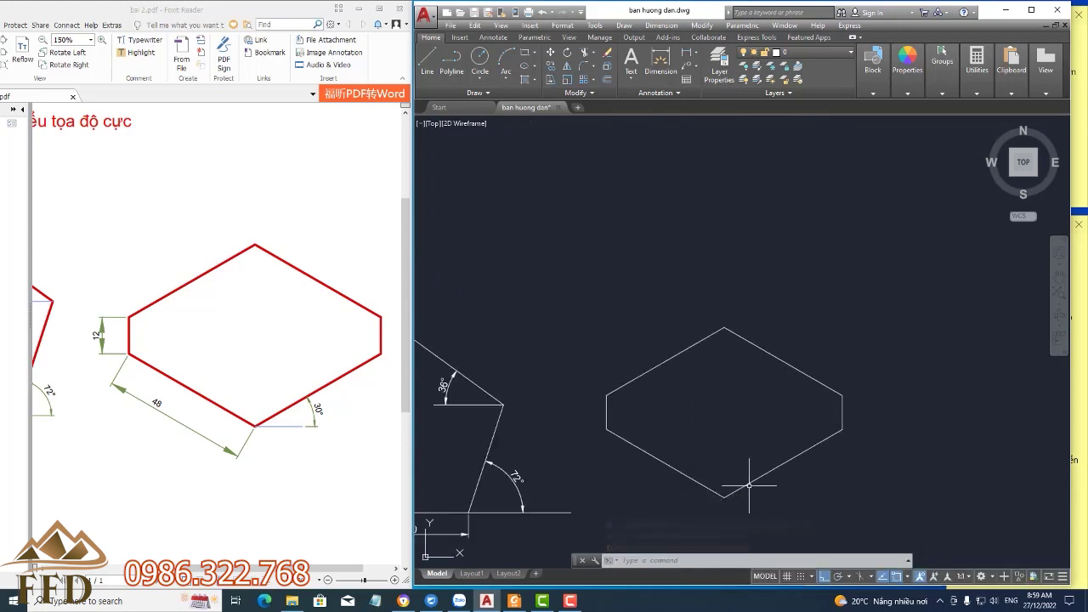
pyautogui.scroll(5, 729, 501)
pyautogui.moveTo(729, 501)
pyautogui.mouseDown(button='middle')
pyautogui.moveTo(661, 482)
pyautogui.moveTo(644, 400)
pyautogui.mouseUp(button='middle')
pyautogui.scroll(-1, 673, 467)
pyautogui.scroll(-2, 673, 462)
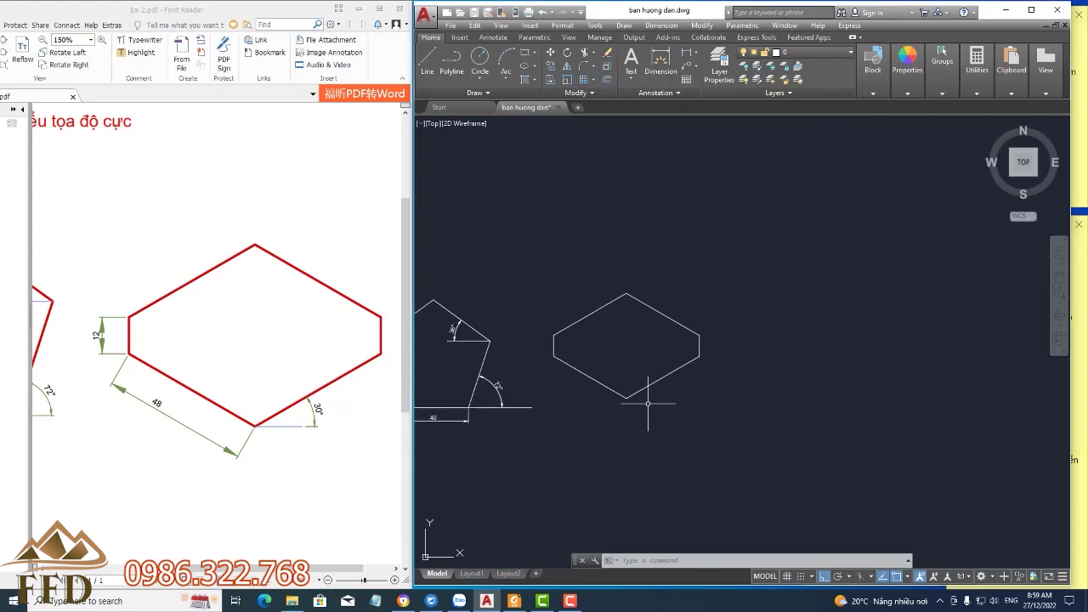
pyautogui.scroll(2, 648, 404)
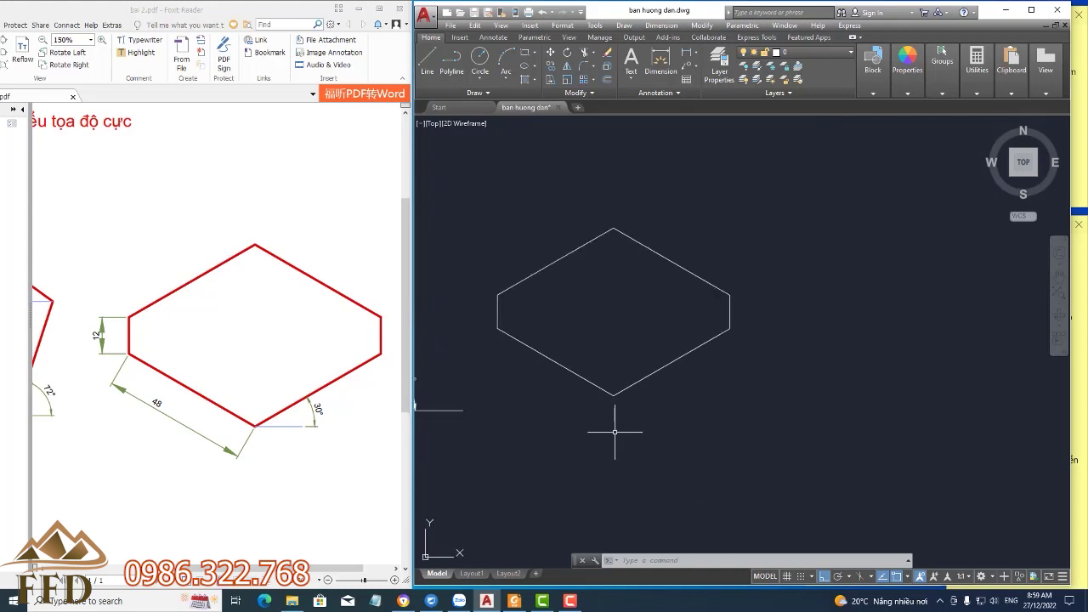
pyautogui.write('dal')
# Place aligned dimensions: 48 below the lower-left side and 12 left of the left vertical side.
pyautogui.press('Return')
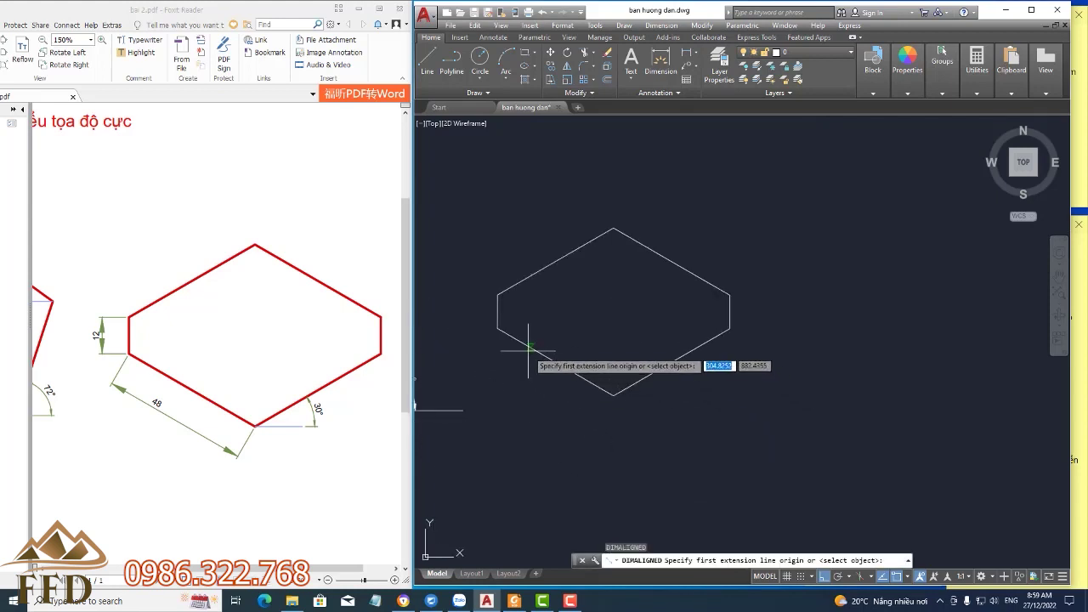
pyautogui.click(498, 327)
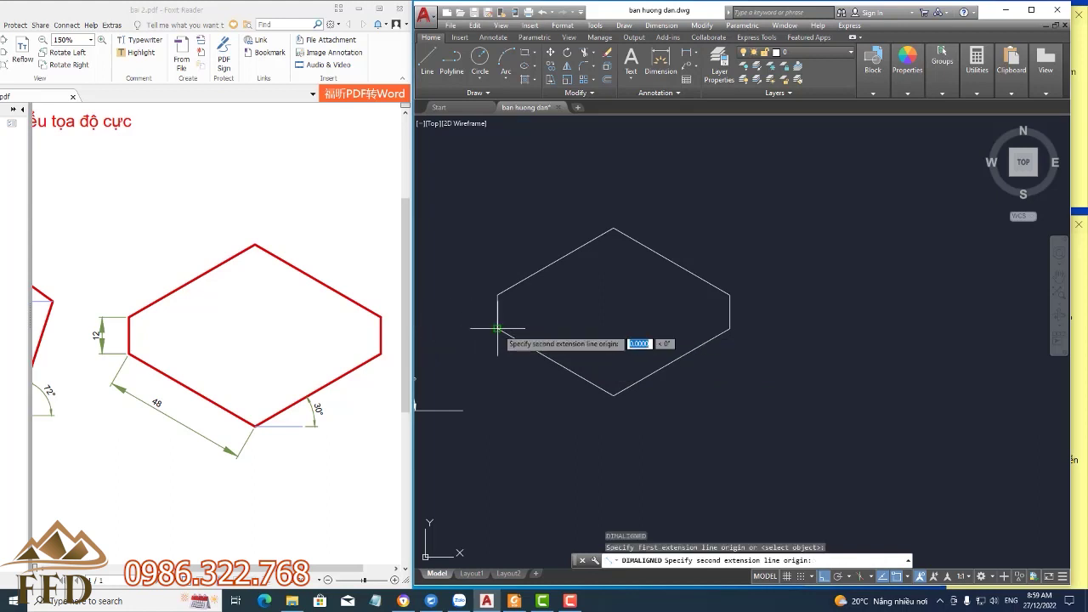
pyautogui.click(611, 394)
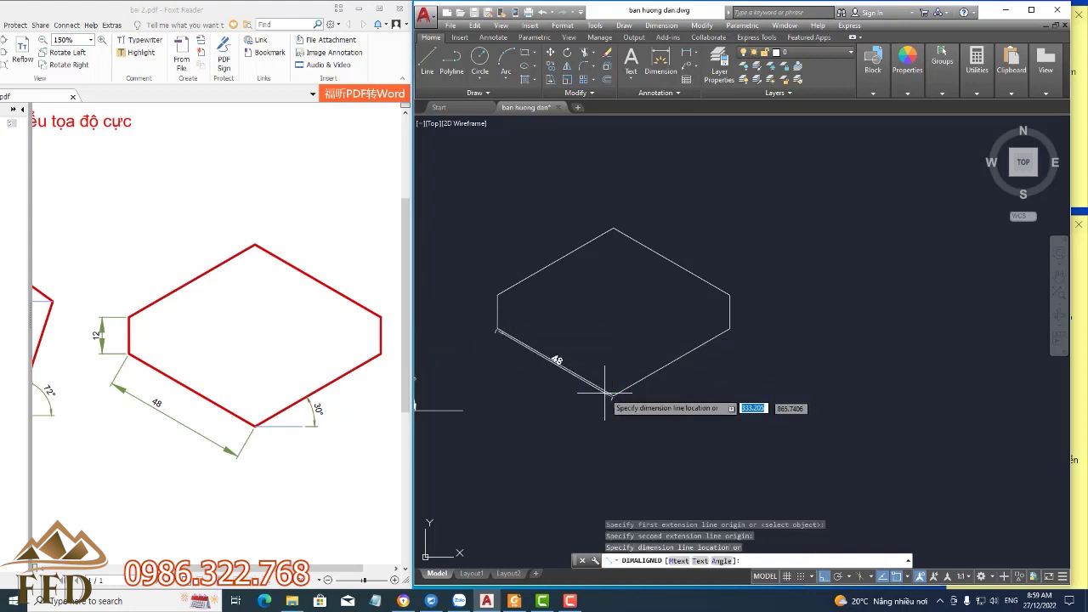
pyautogui.click(539, 389)
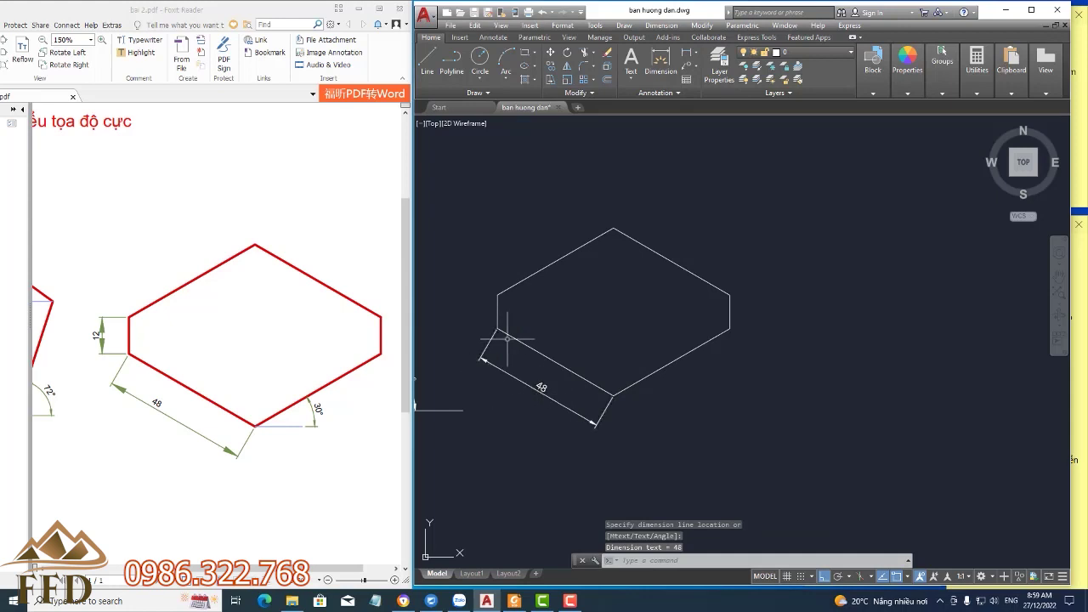
pyautogui.press('Return')
pyautogui.scroll(2, 498, 310)
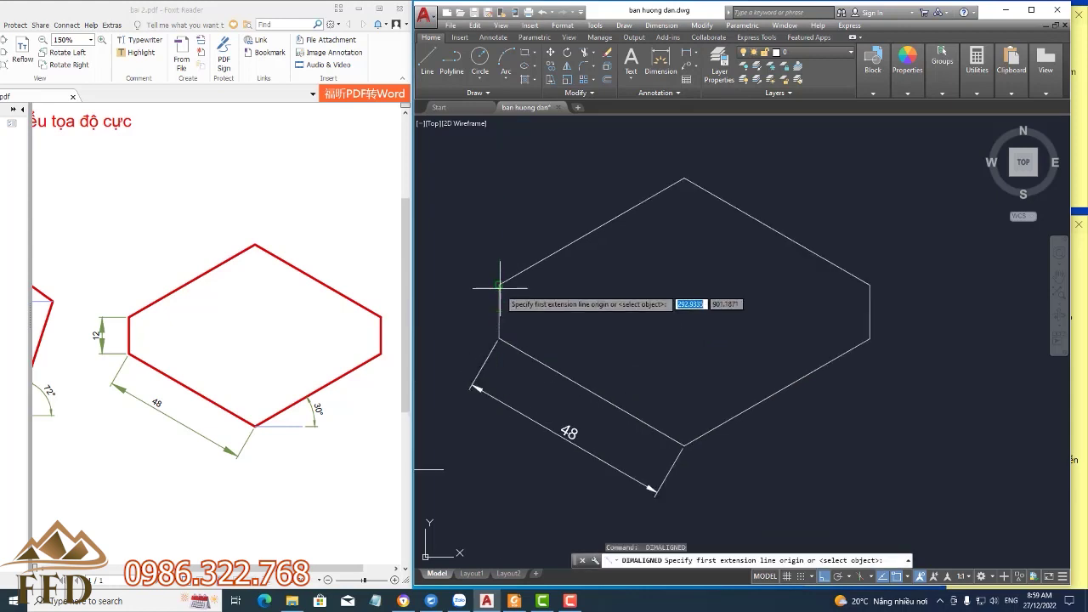
pyautogui.click(500, 285)
pyautogui.click(499, 338)
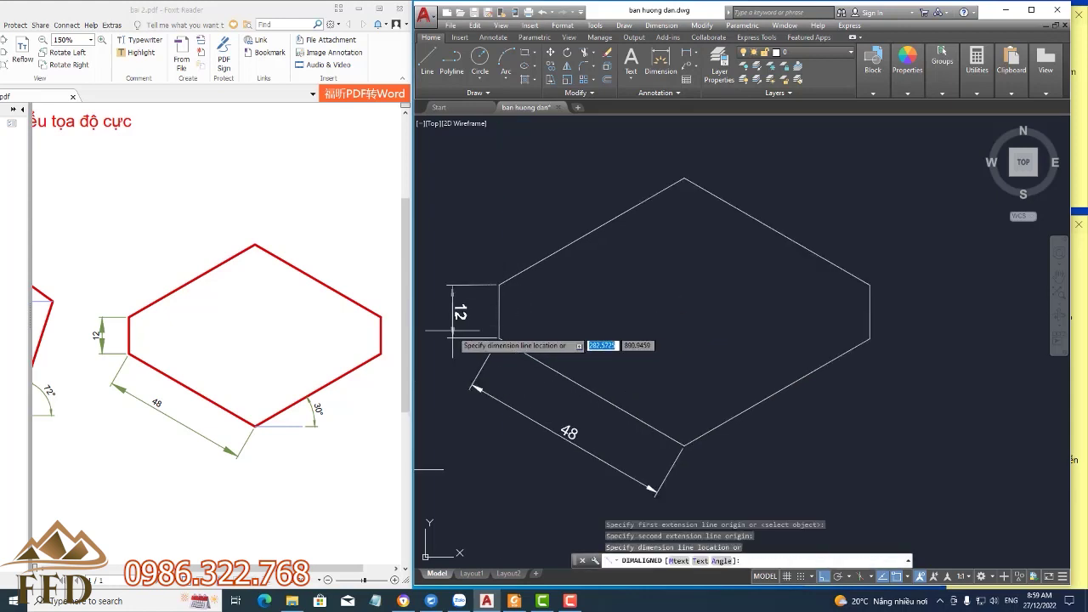
pyautogui.click(468, 302)
pyautogui.moveTo(675, 437); pyautogui.dragTo(671, 388, button='middle')
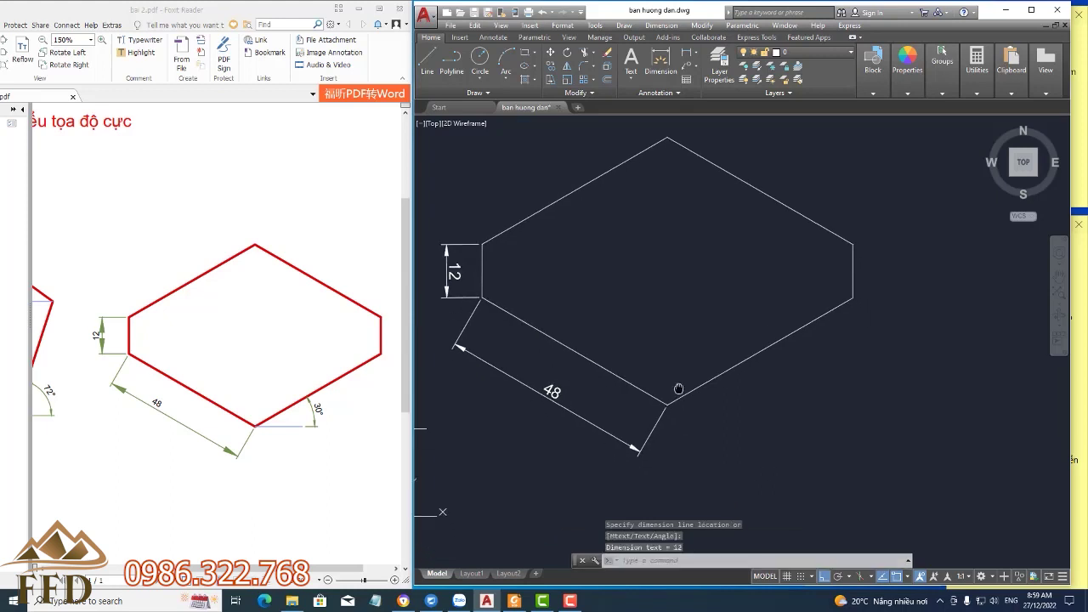
# Draw a horizontal reference line rightward from the hexagon's bottom vertex.
pyautogui.press('Return')
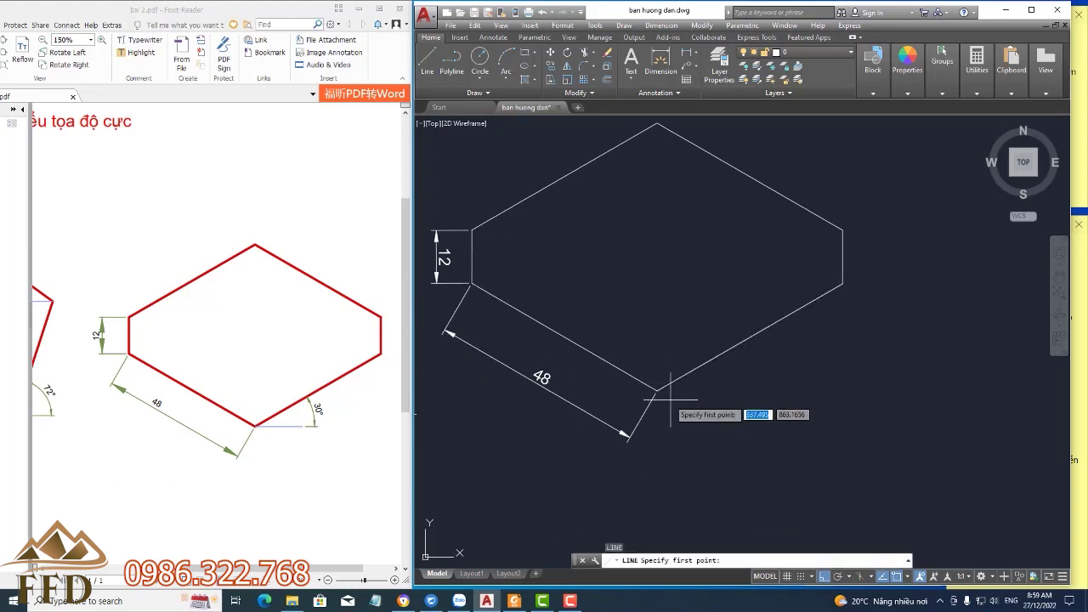
pyautogui.click(656, 392)
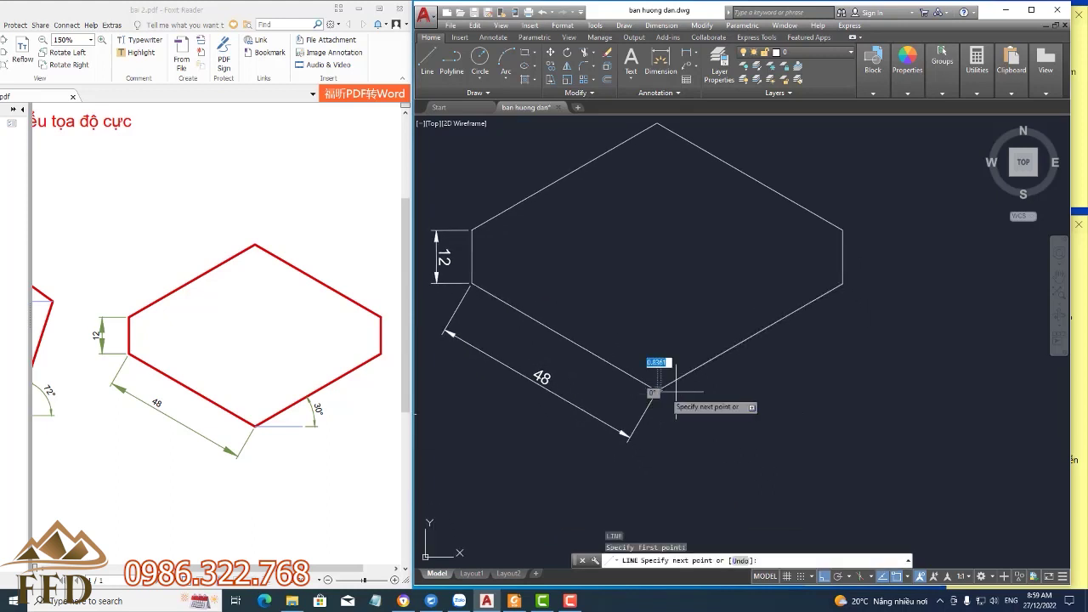
pyautogui.click(799, 391)
pyautogui.press('Return')
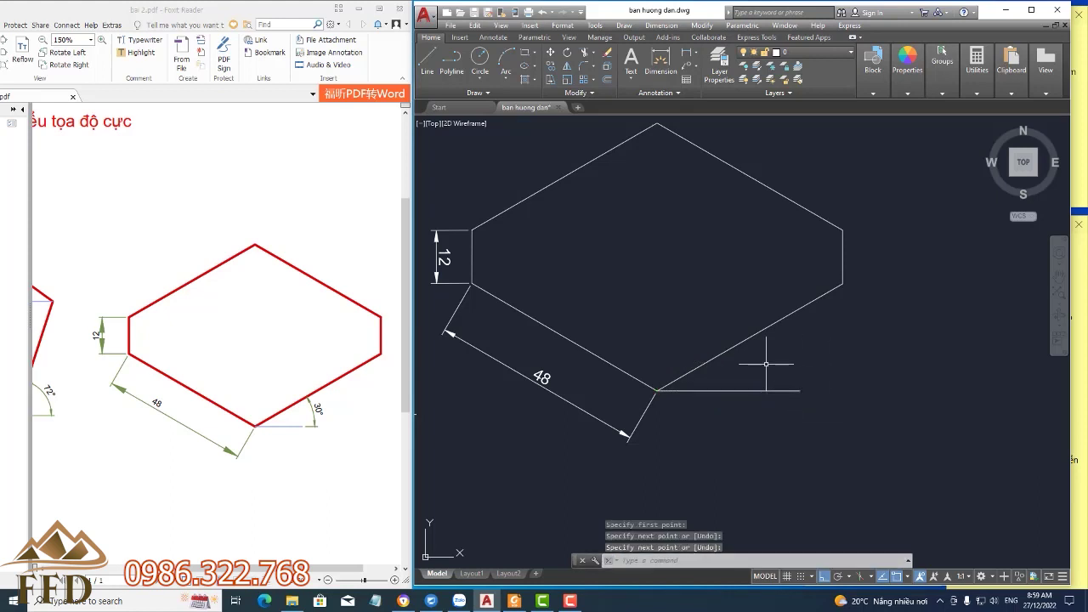
pyautogui.write('dan')
# Dimension the 30° angle between the lower-right side and the reference line.
pyautogui.press('Return')
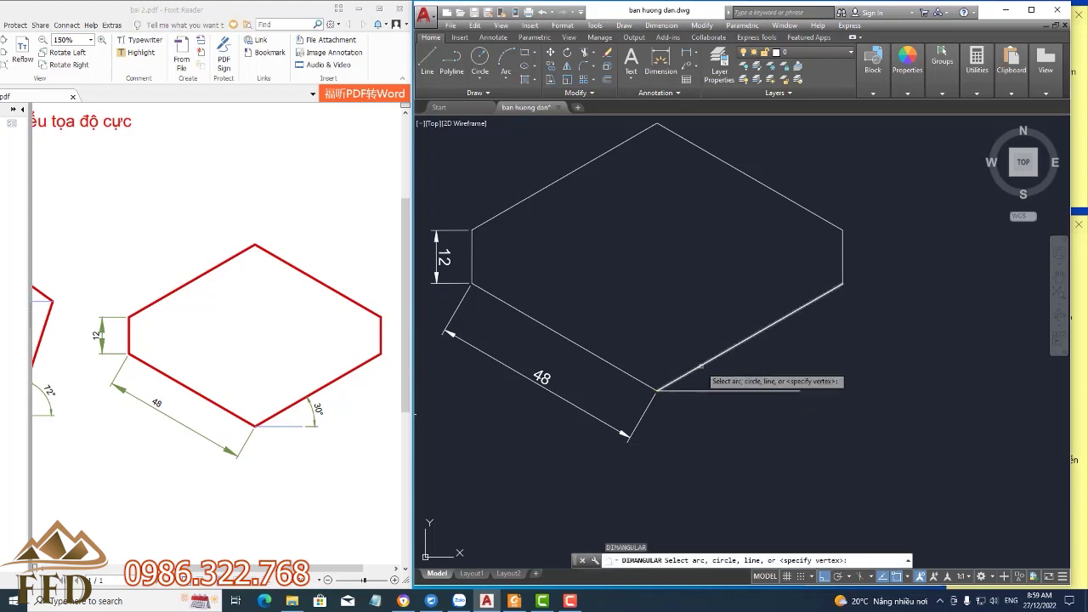
pyautogui.click(702, 367)
pyautogui.click(707, 391)
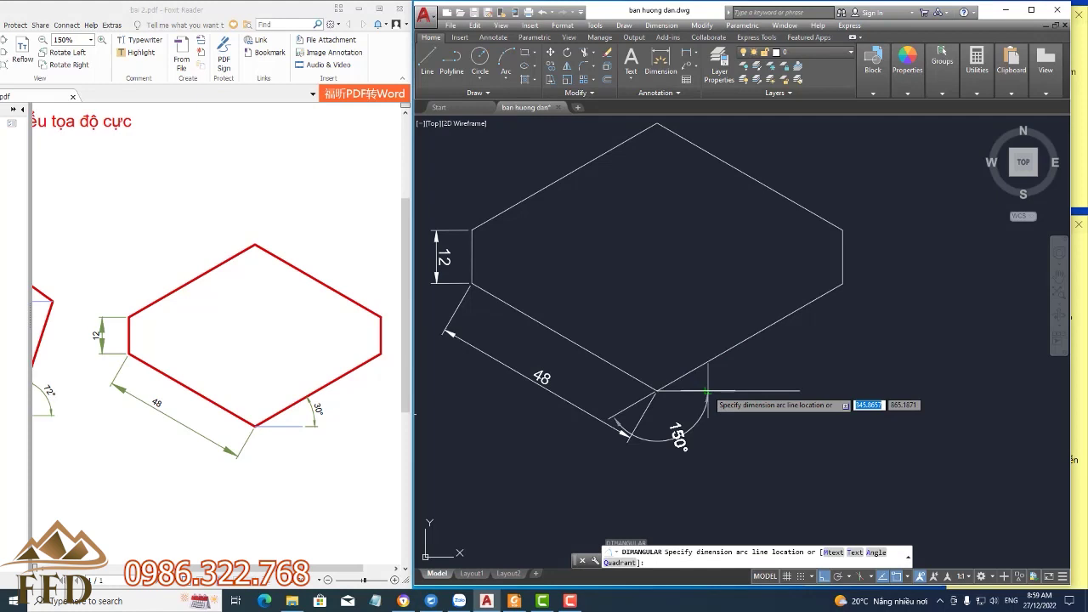
pyautogui.click(761, 361)
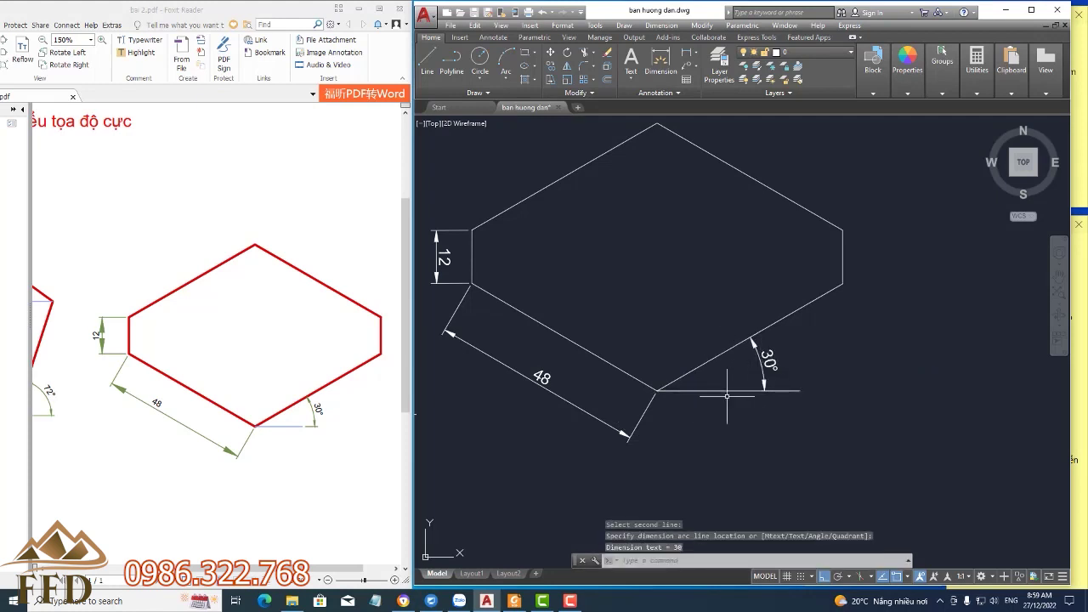
pyautogui.scroll(-3, 727, 396)
pyautogui.scroll(-1, 727, 396)
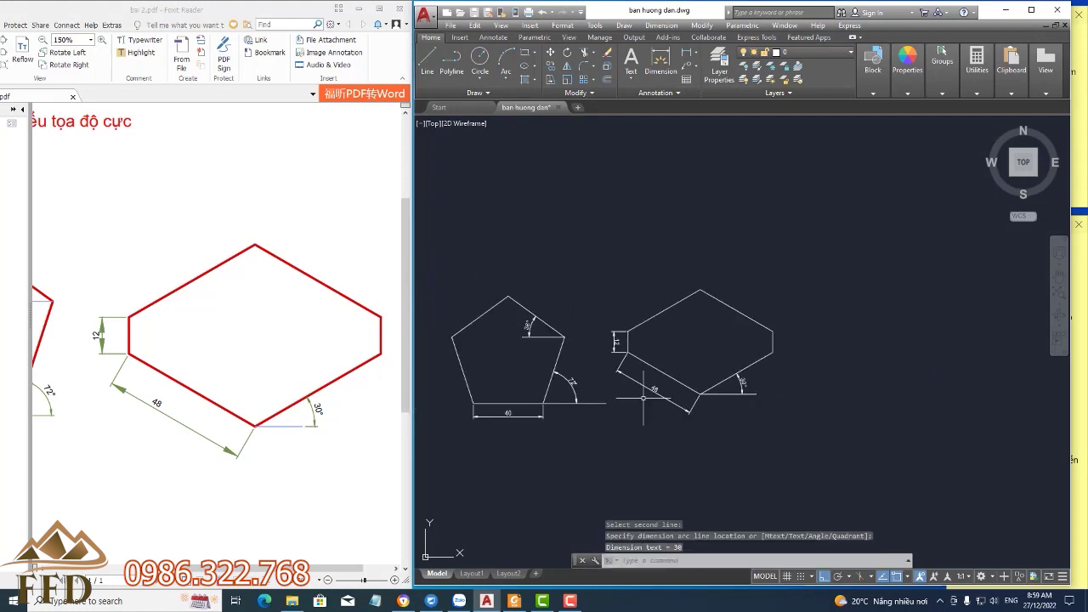